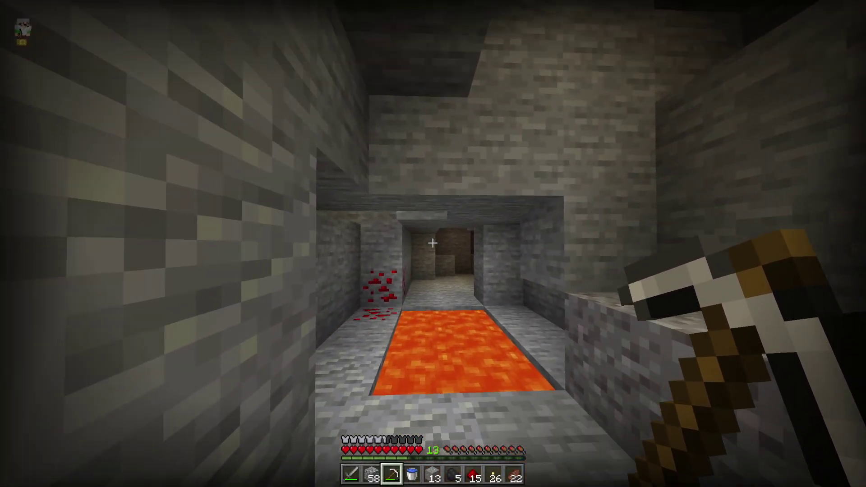
Step: Pour water over the lava pool in the cave, place torches along the passage, and equip the pickaxe
key(4)
right_click(432, 243)
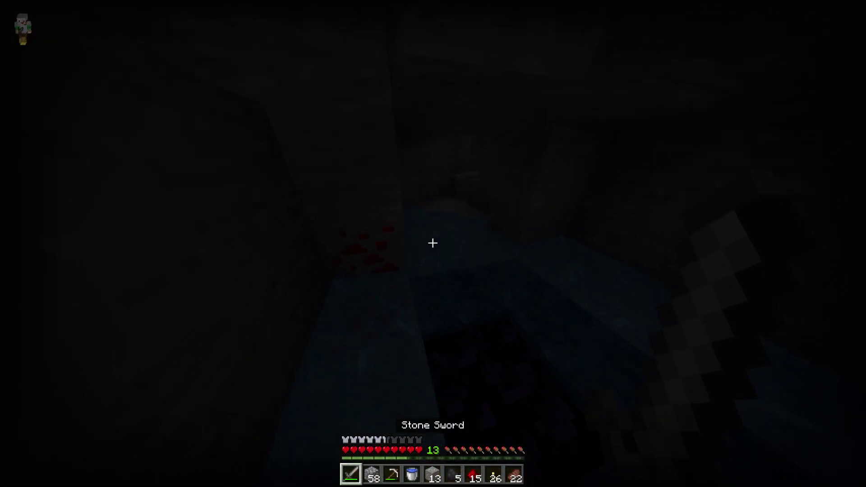
scroll(433, 243, down, 7)
right_click(433, 243)
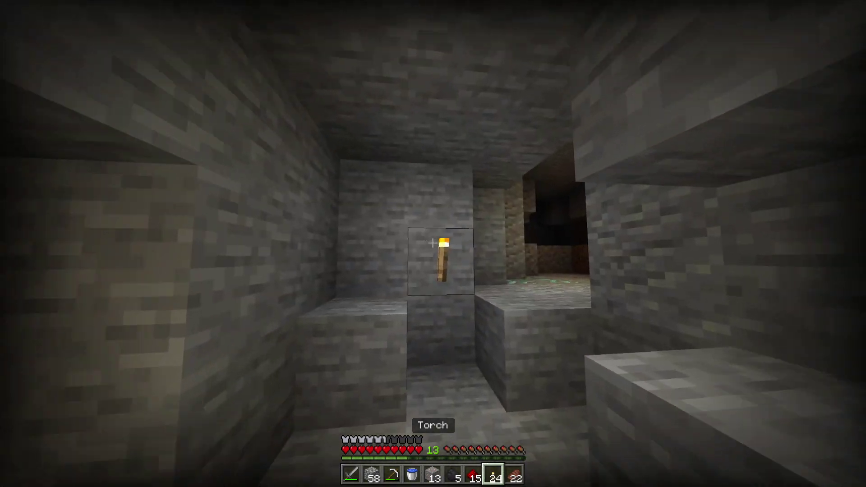
right_click(432, 243)
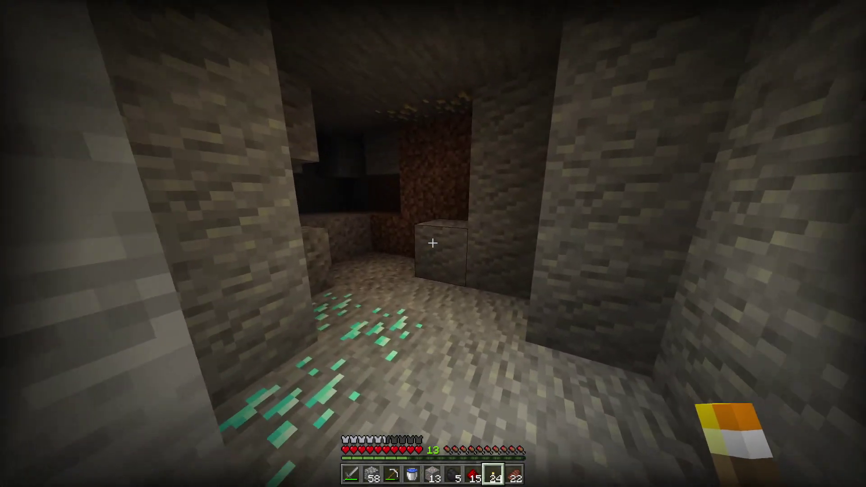
right_click(432, 243)
key(3)
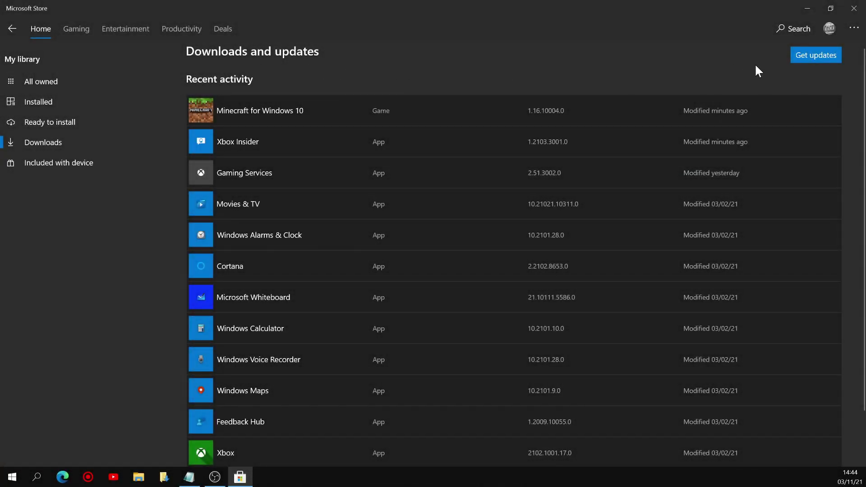
Step: Check for app updates in the Microsoft Store
click(819, 56)
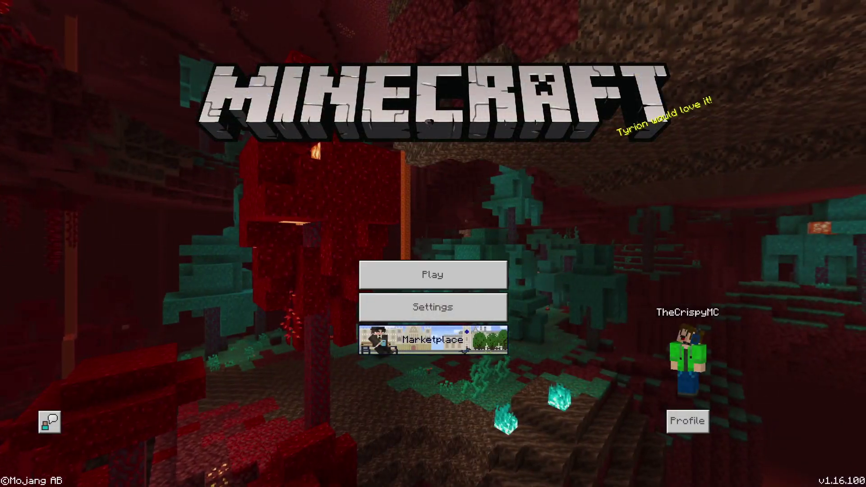
Step: Switch to Minecraft, open the server list, and join the featured server The Hive
key(Return)
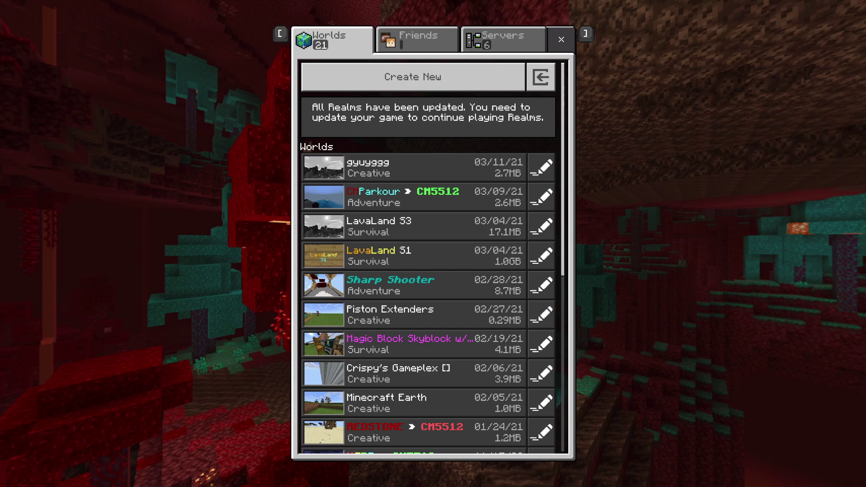
key(bracketright)
key(bracketright)
click(365, 264)
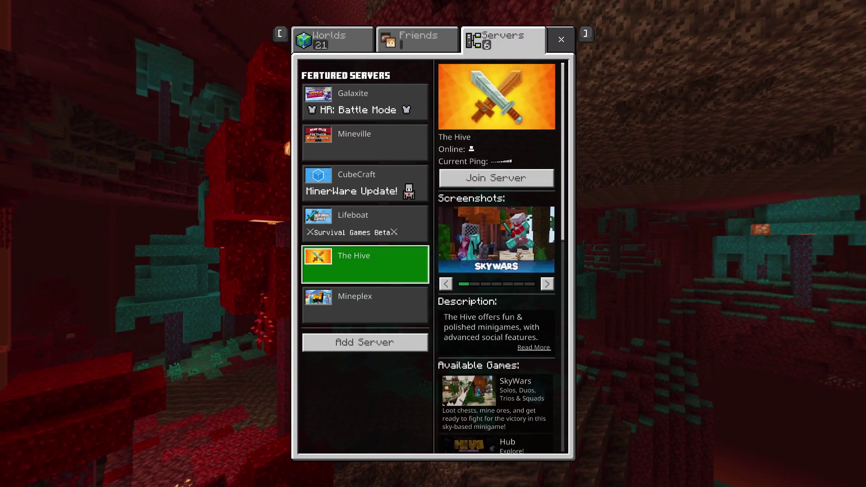
key(Right)
key(Return)
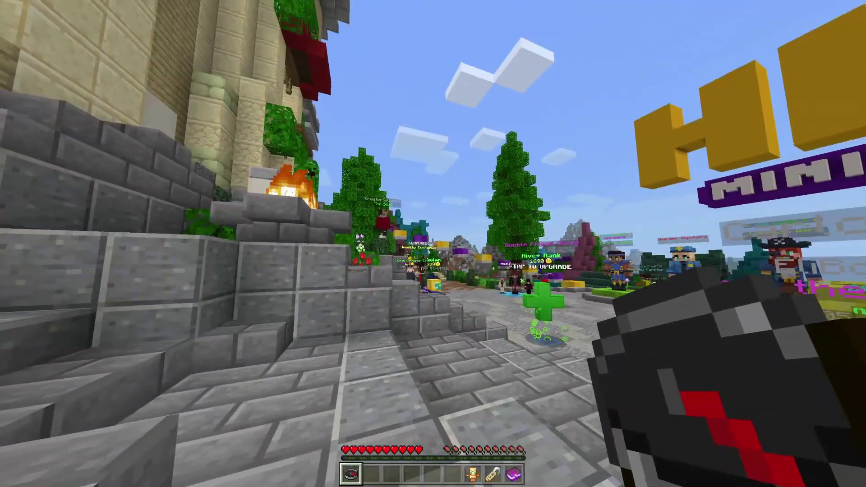
Step: Walk around the Hive lobby and look over the minigame area
key(w)
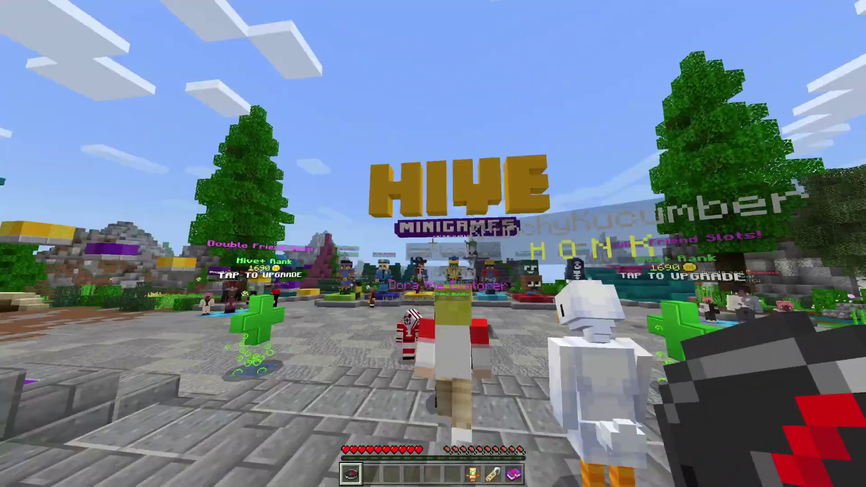
key(w)
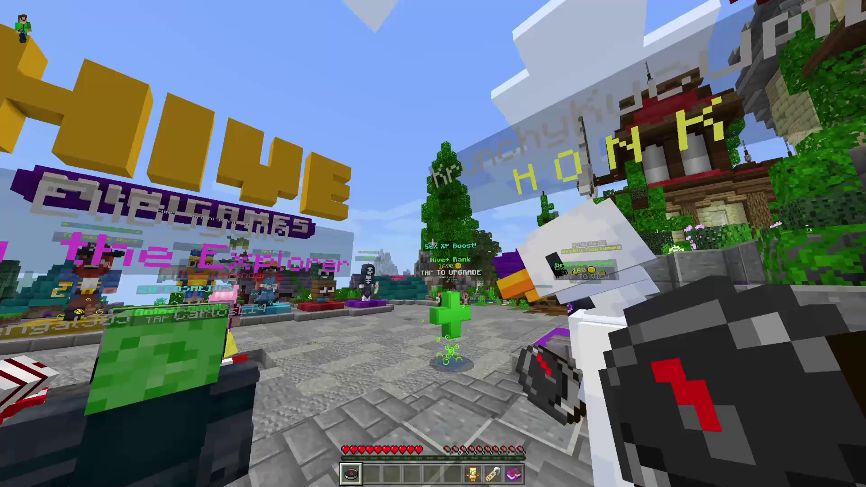
key(w)
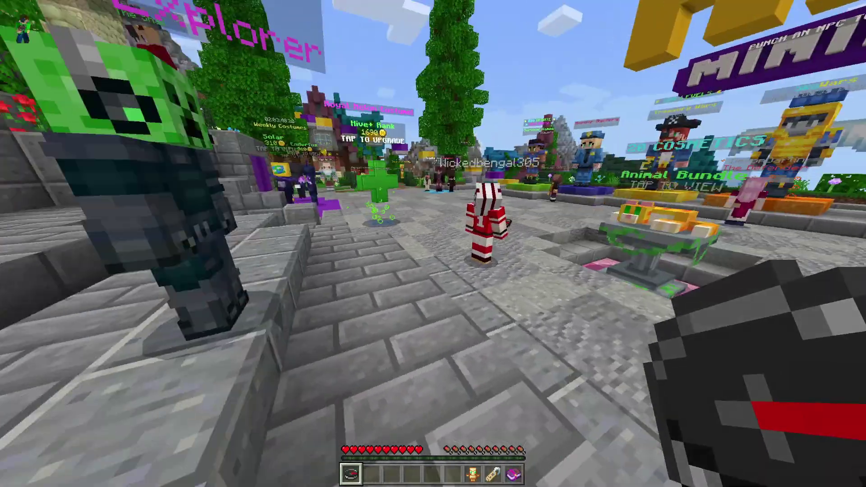
key(w)
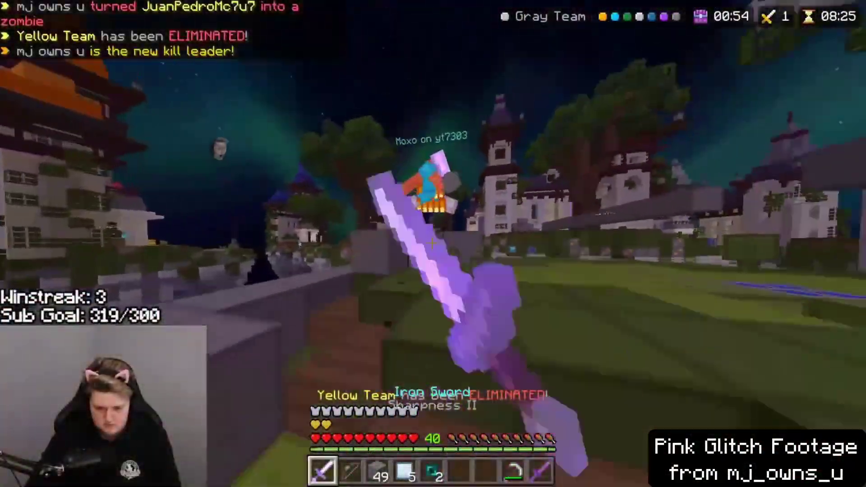
Step: Attack the opponent ahead with the iron sword
click(433, 243)
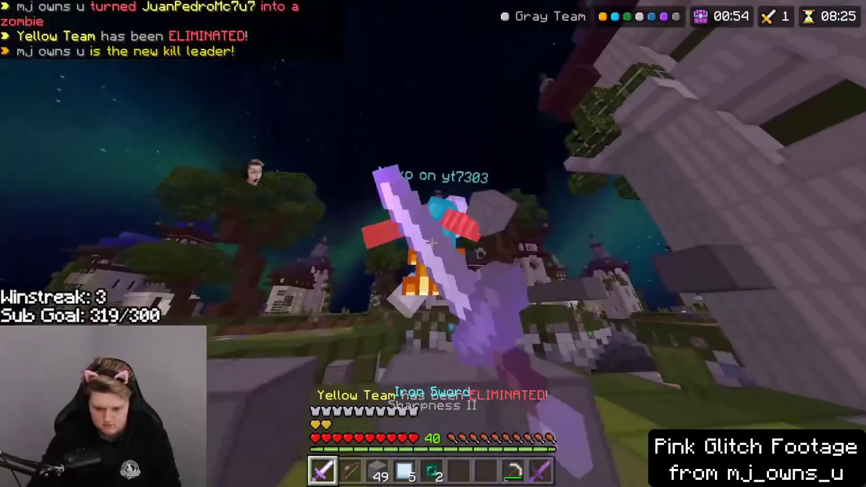
click(432, 244)
right_click(433, 244)
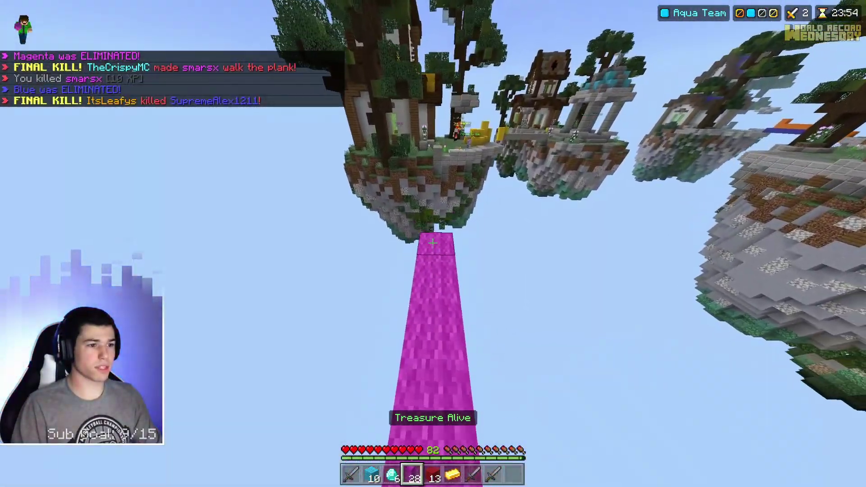
Step: Extend the magenta wool bridge to the neighbouring island and cross onto it
key(w)
right_click(432, 242)
right_click(432, 243)
right_click(432, 243)
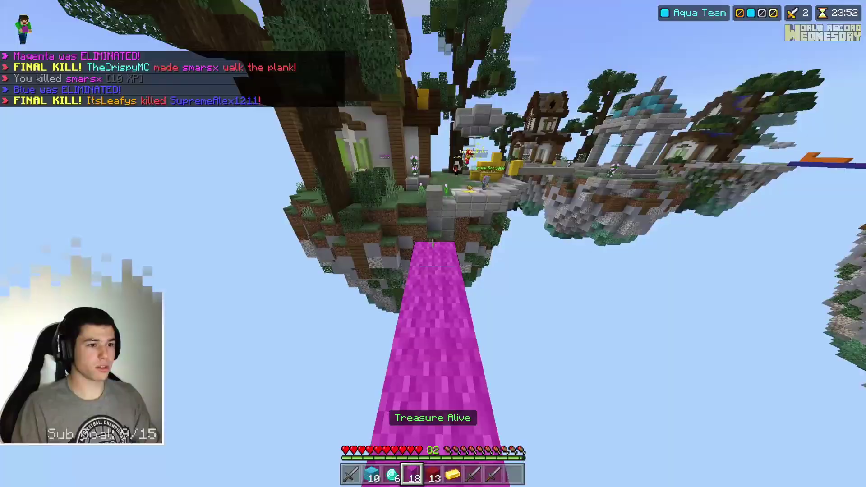
key(w)
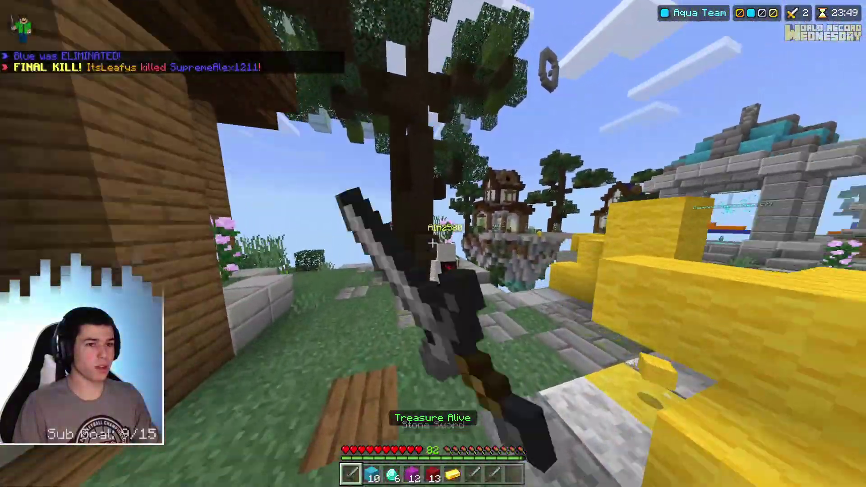
Step: Knock the yellow team opponent off the island with the stone sword and attack the second opponent beside the tree
key(w)
click(433, 243)
click(432, 243)
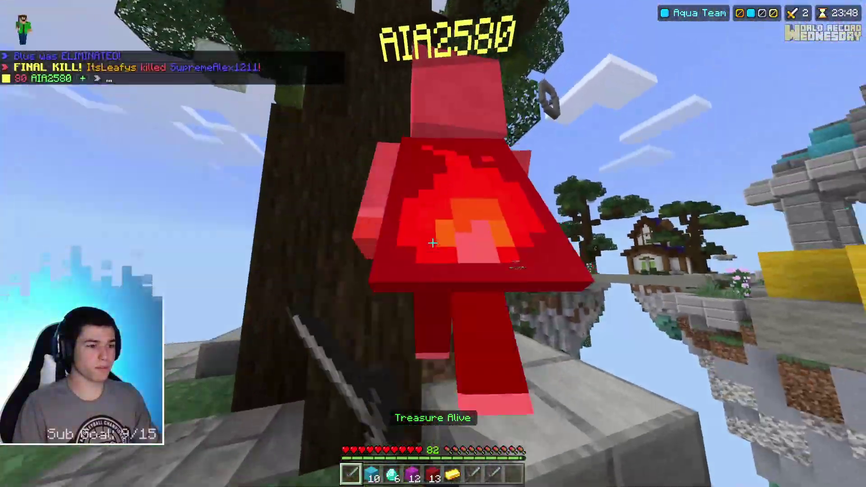
click(433, 242)
click(432, 242)
click(432, 243)
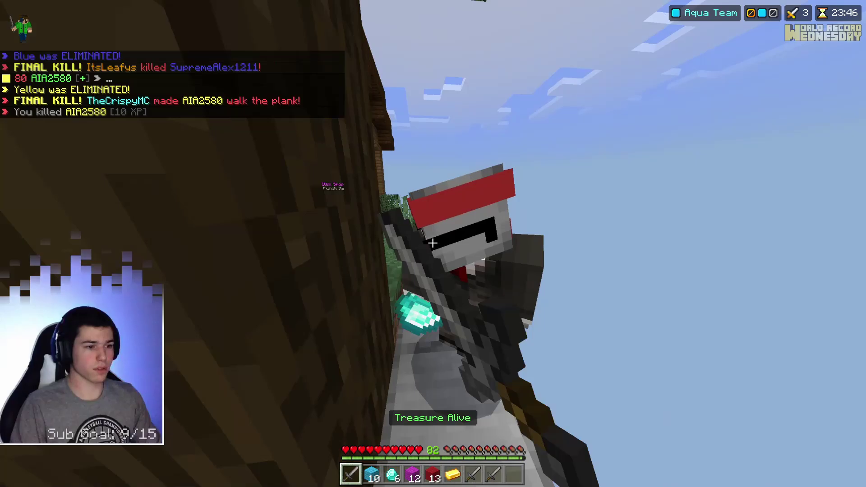
click(432, 242)
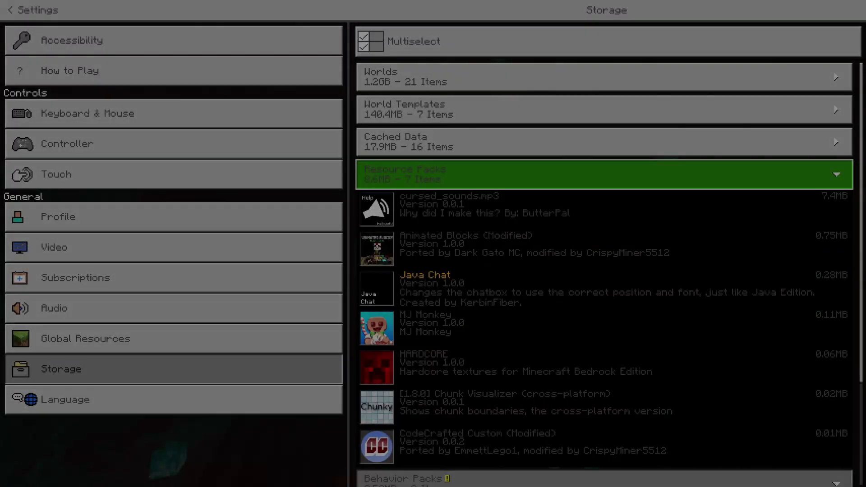
Step: Look through the stored worlds in the Storage settings and the options in the Video settings
key(Up)
key(Up)
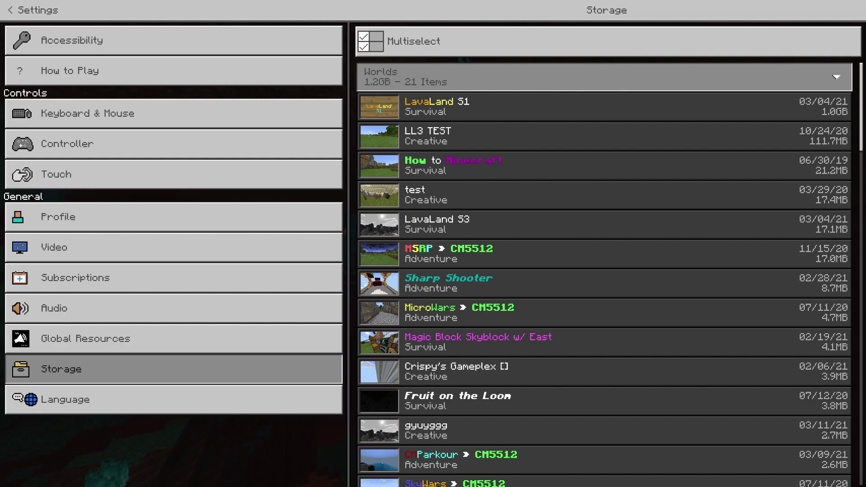
key(Left)
key(Down)
key(Down)
key(Right)
key(Down)
key(Down)
key(Down)
key(Down)
key(Down)
key(Down)
key(Down)
key(Down)
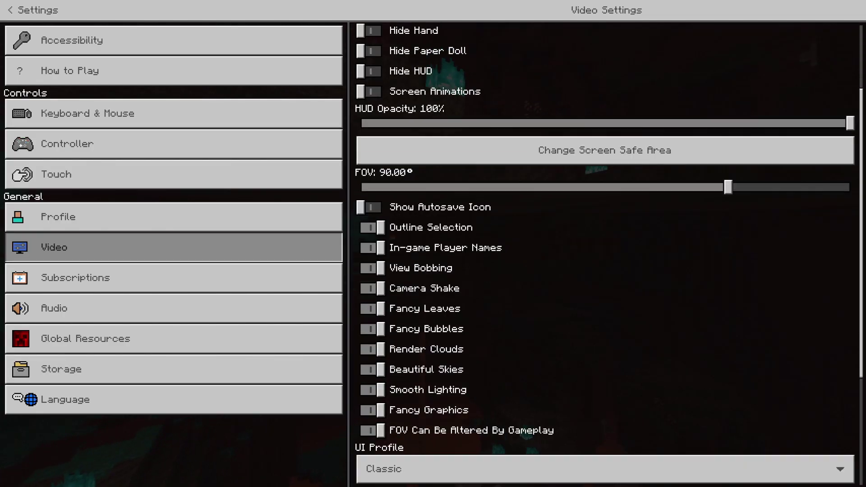
key(Left)
key(Down)
key(Up)
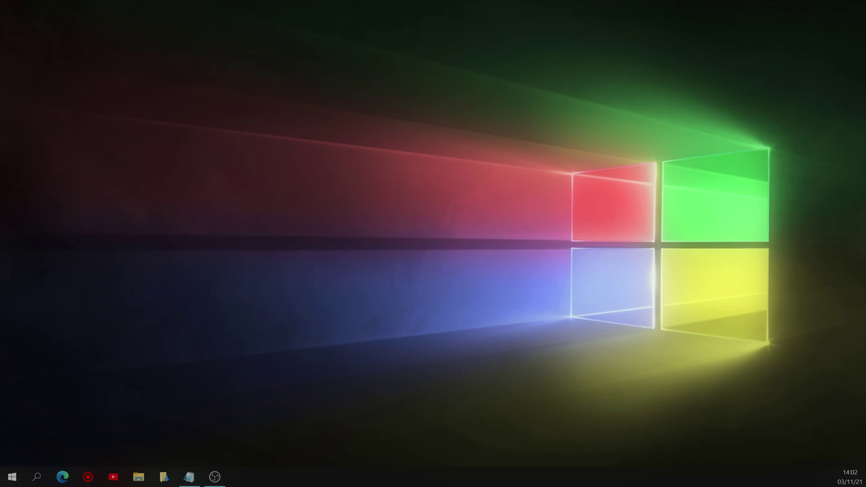
Step: Open the folder %LocalAppData%\Packages\Microsoft.MinecraftUWP_8wekyb3d8bbwe\LocalState\games through the Windows Run dialog
key(super)
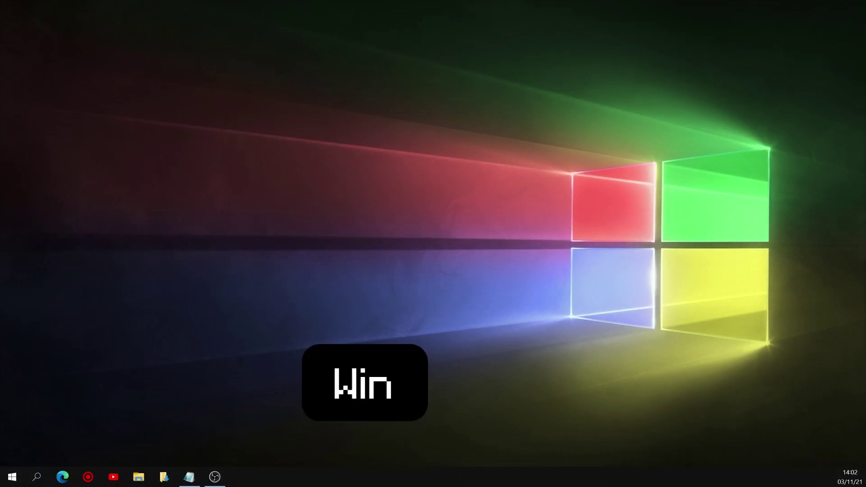
key(super+r)
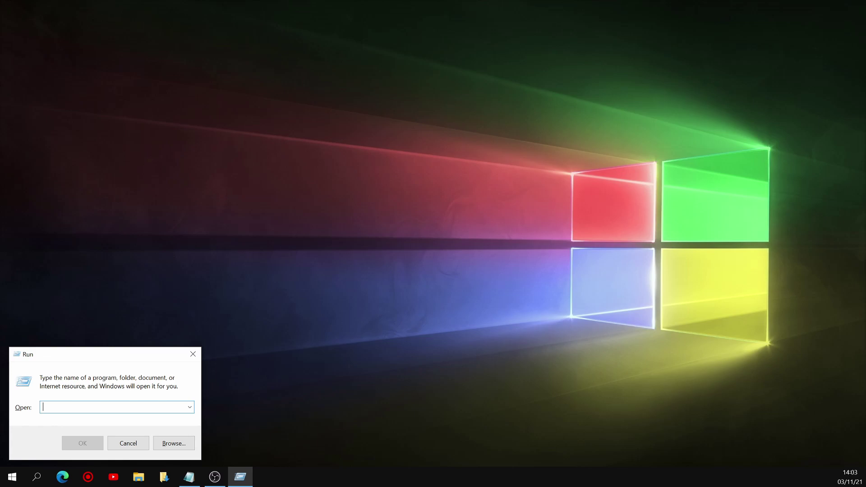
text(%LocalAppData%\Packages\Microsoft.MinecraftUWP_8wekyb3d8bbwe\LocalState\games)
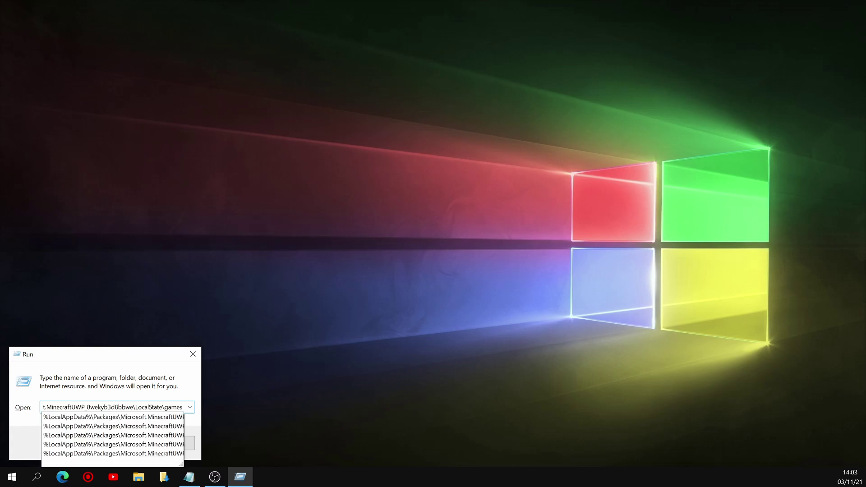
key(Return)
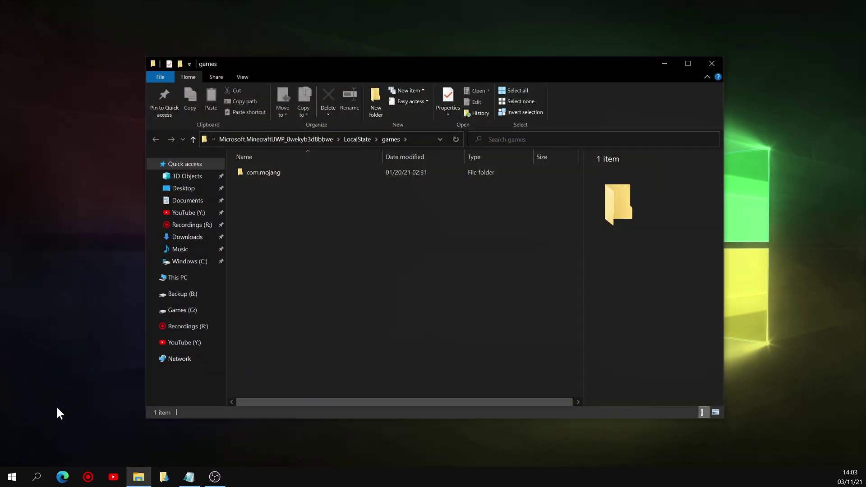
Step: Copy the com.mojang folder to the desktop and close the games folder window
click(288, 173)
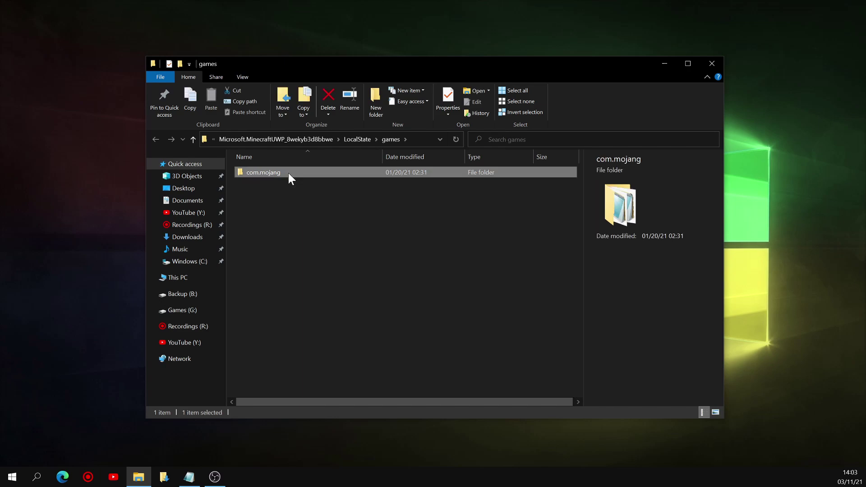
right_click(286, 172)
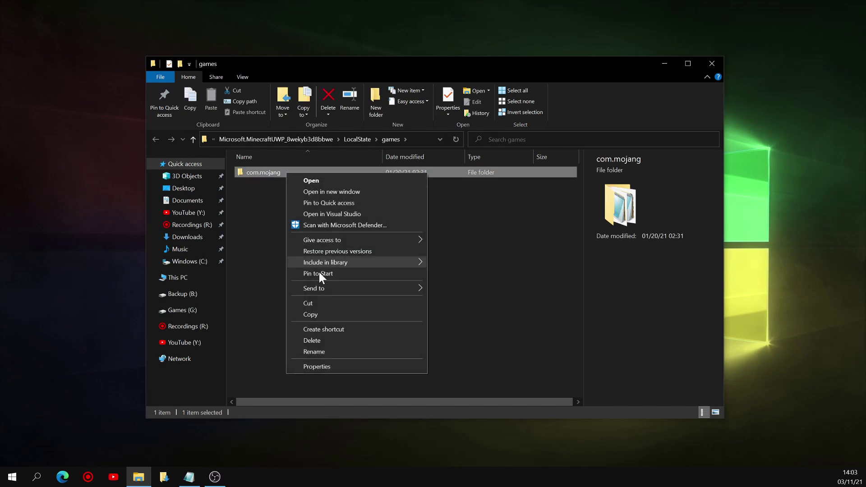
click(327, 313)
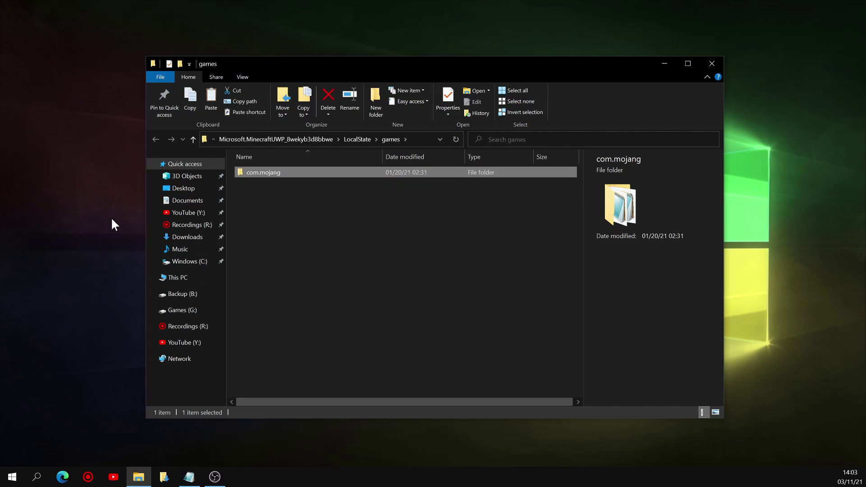
right_click(55, 90)
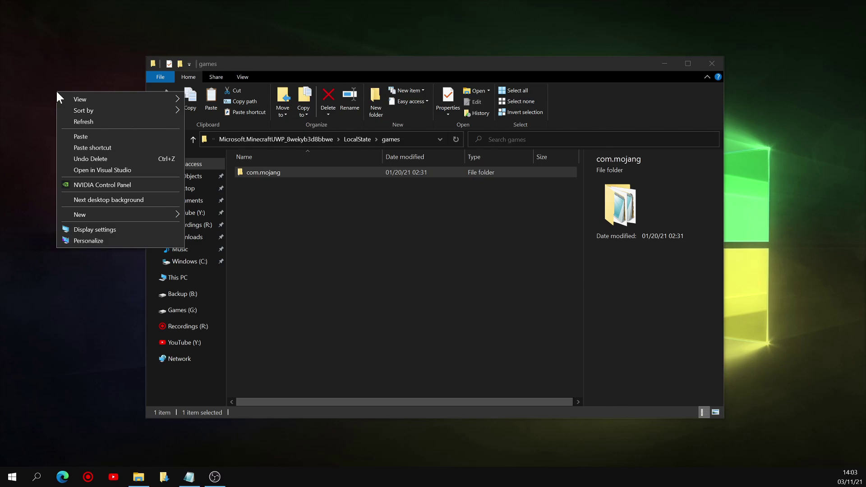
click(84, 136)
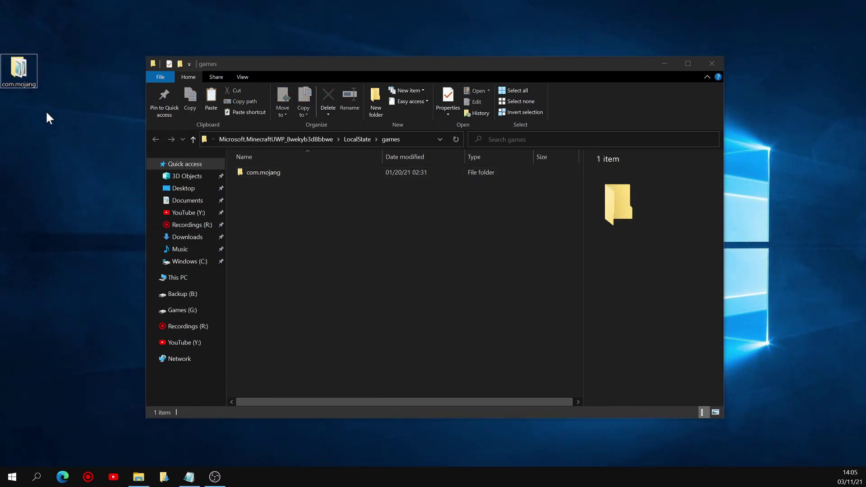
click(711, 64)
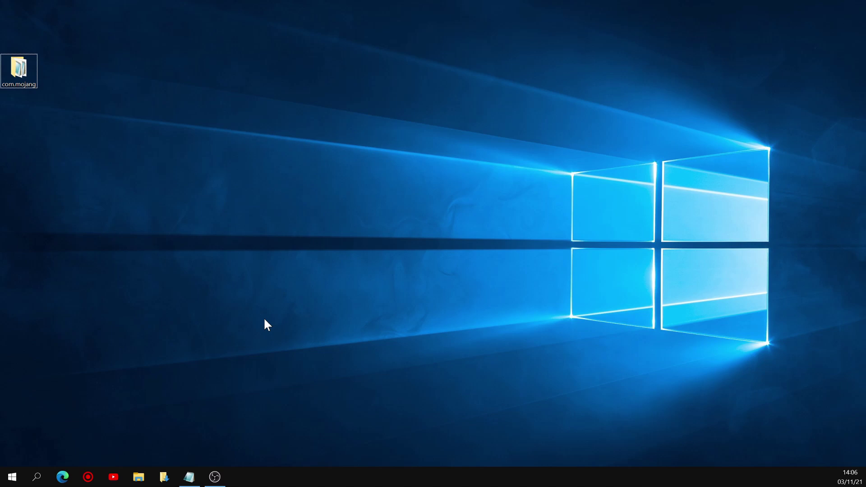
click(62, 477)
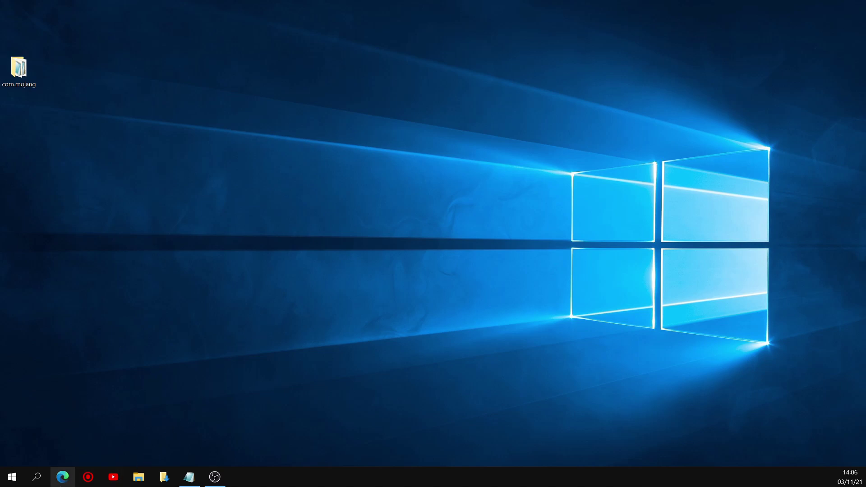
key(ctrl+l)
text(https://github.com/MCMrARM/mc-w10-version-launcher/releases)
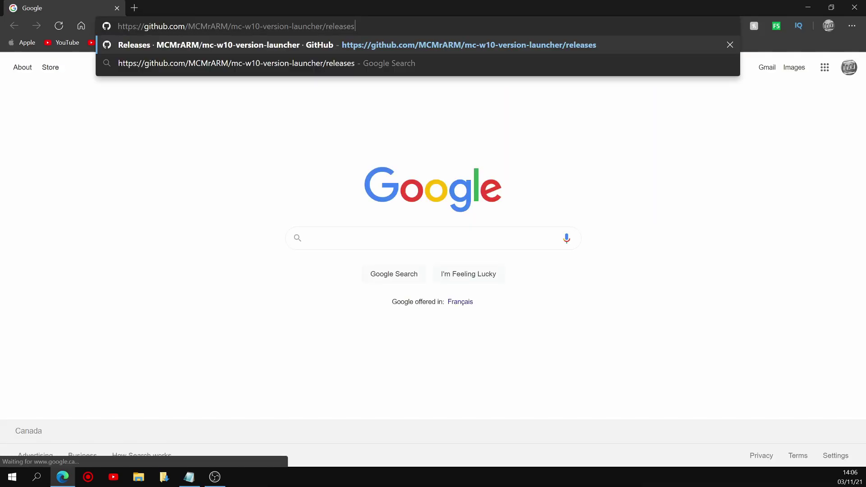
key(Return)
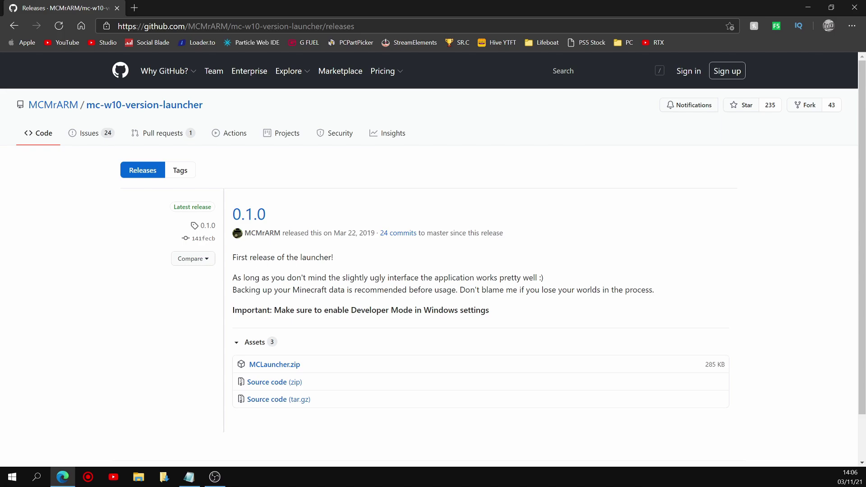
Step: Download MCLauncher.zip from the 0.1.0 release and select it in the Downloads folder in File Explorer
click(284, 366)
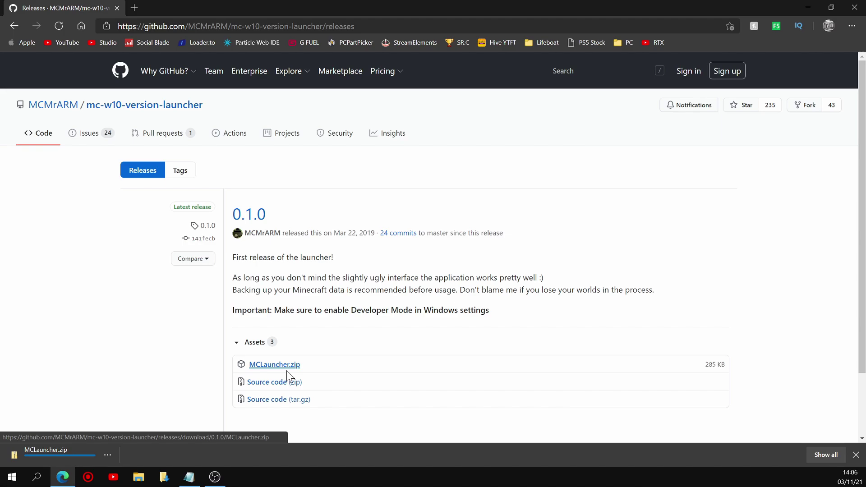
key(super+d)
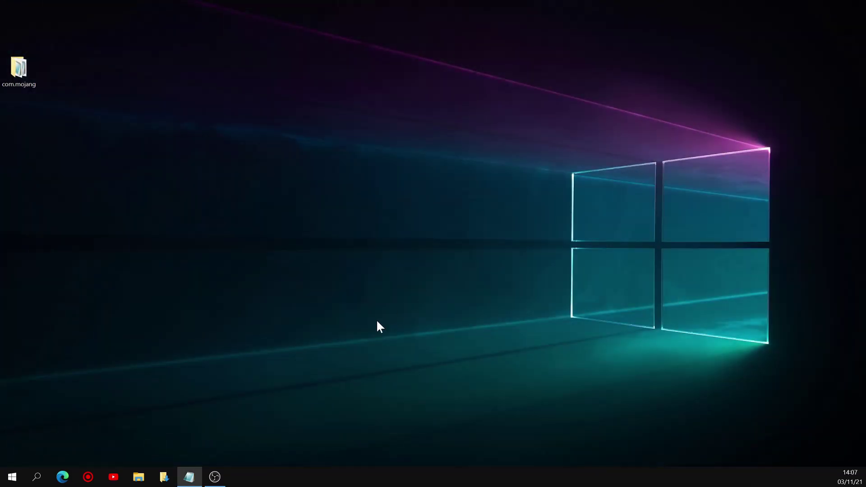
click(138, 477)
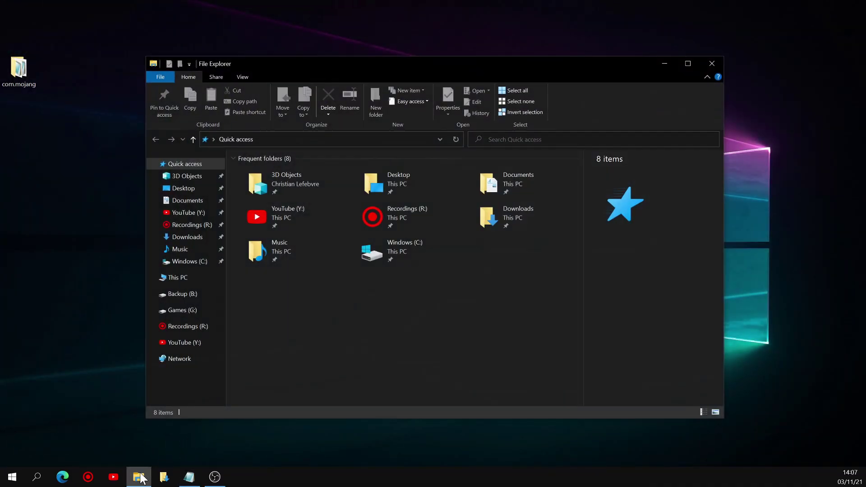
click(189, 238)
click(276, 187)
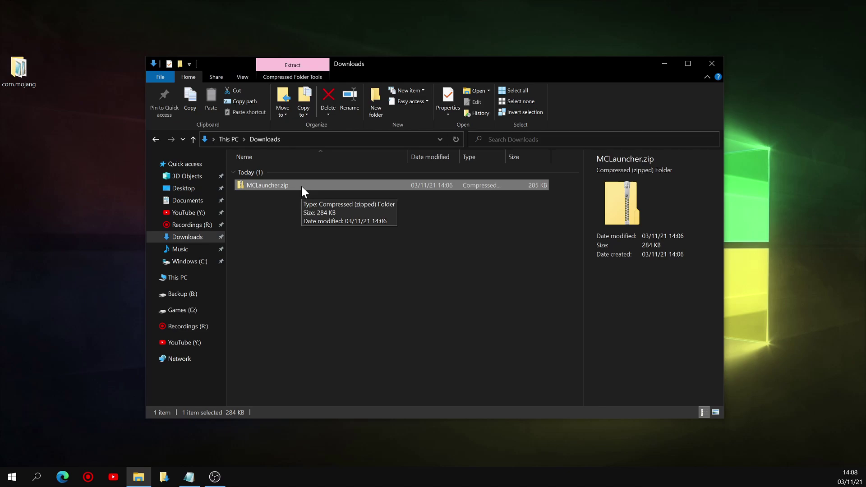
Step: Extract MCLauncher.zip into an MCLauncher folder in Downloads, without showing the extracted files when complete
right_click(301, 185)
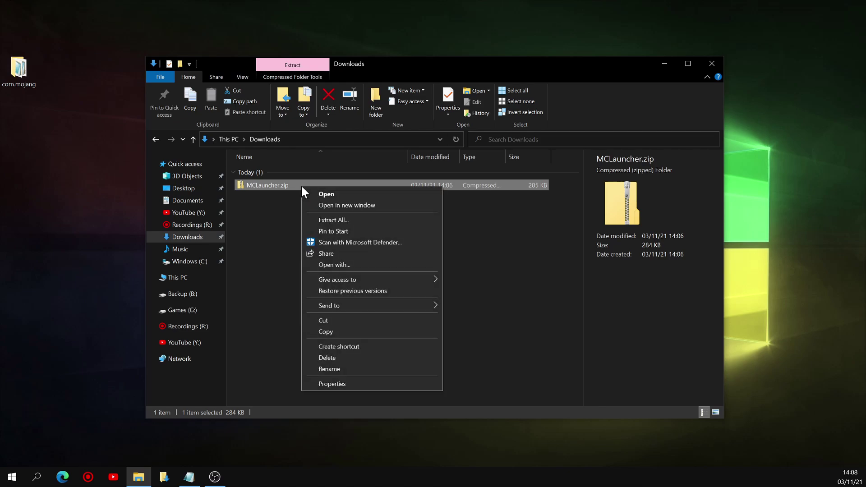
click(339, 225)
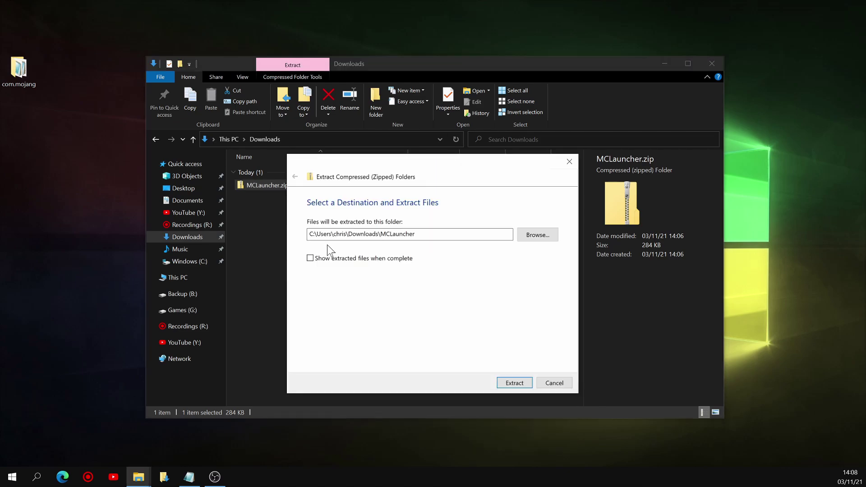
click(310, 258)
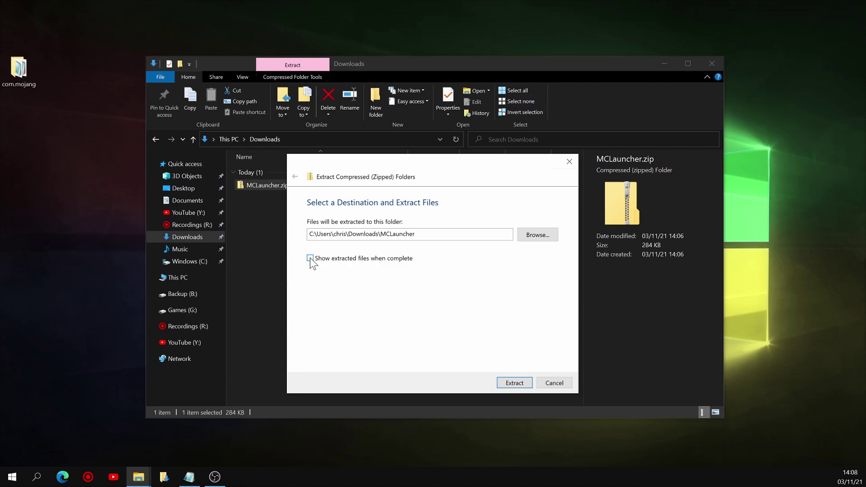
click(517, 383)
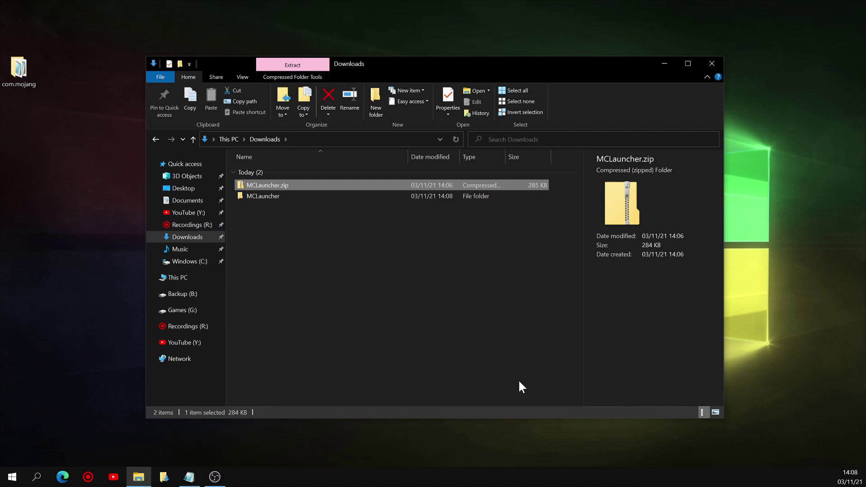
Step: Move the extracted MCLauncher folder from Downloads to the desktop, below the com.mojang folder
click(262, 196)
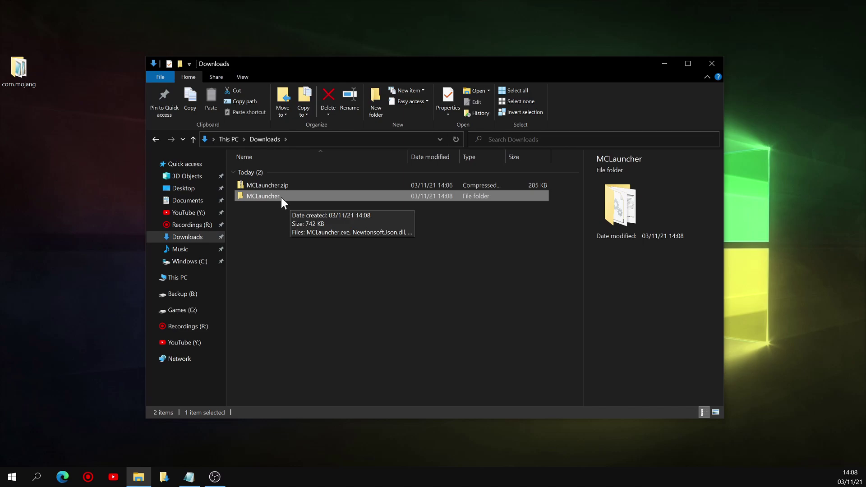
drag(280, 197, 183, 180)
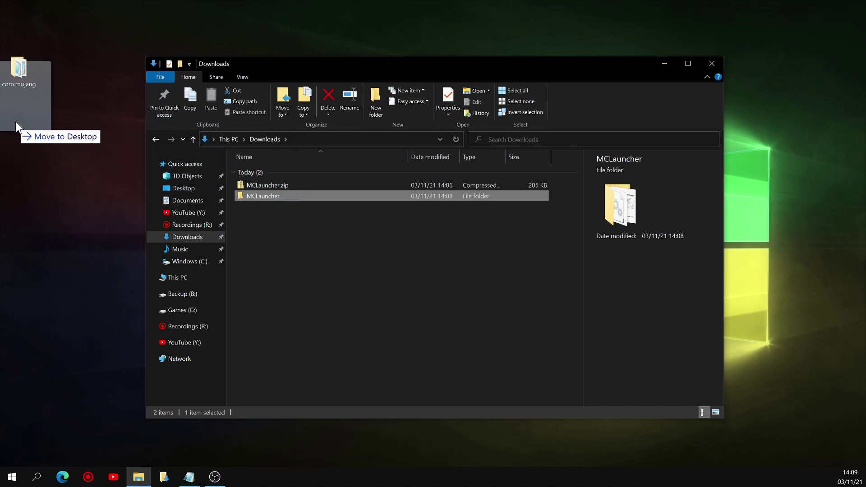
drag(15, 121, 22, 117)
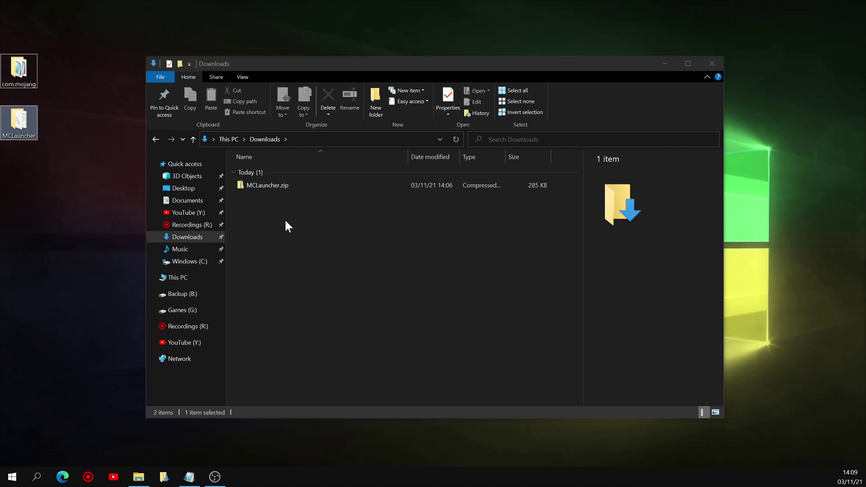
Step: Delete MCLauncher.zip from the Downloads folder and close the File Explorer window
right_click(272, 185)
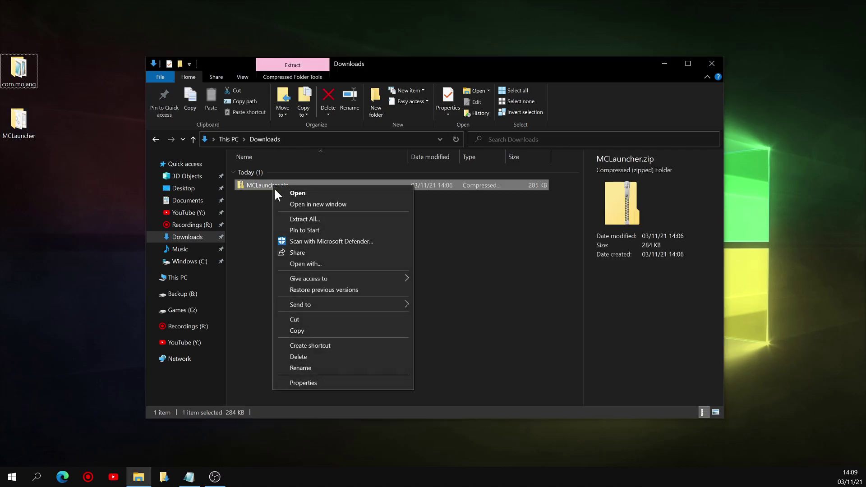
click(309, 357)
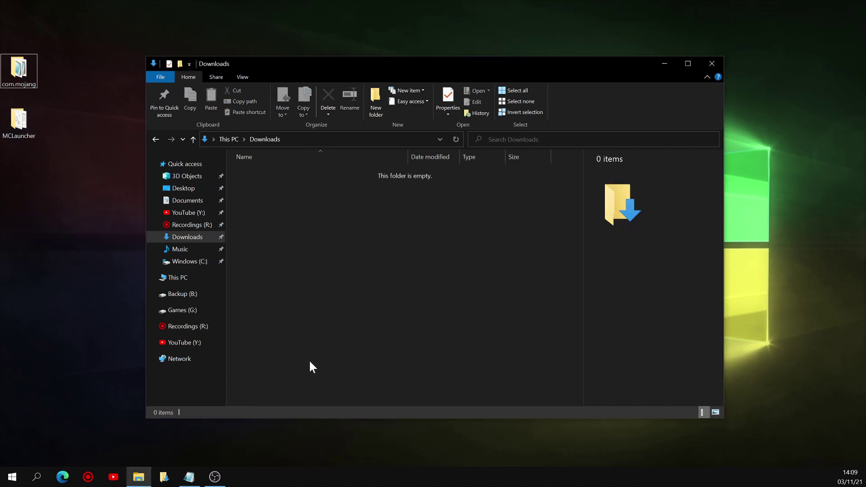
click(711, 63)
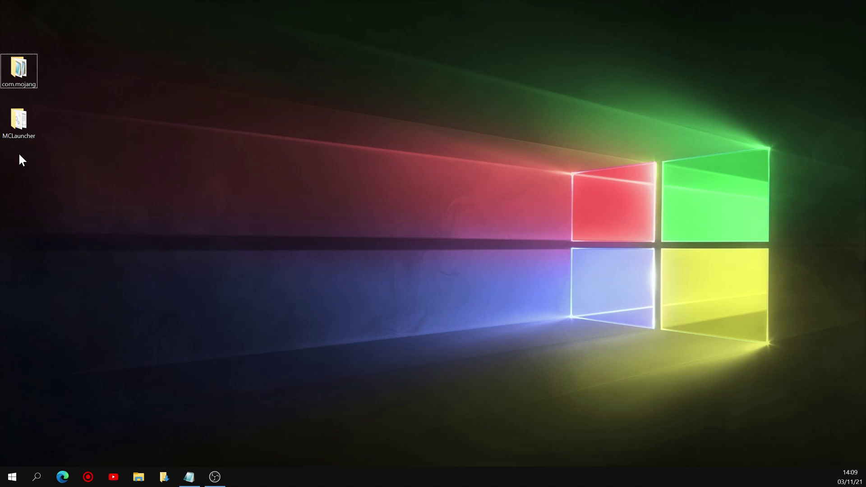
Step: Open the MCLauncher folder on the desktop and run MCLauncher.exe
double_click(24, 126)
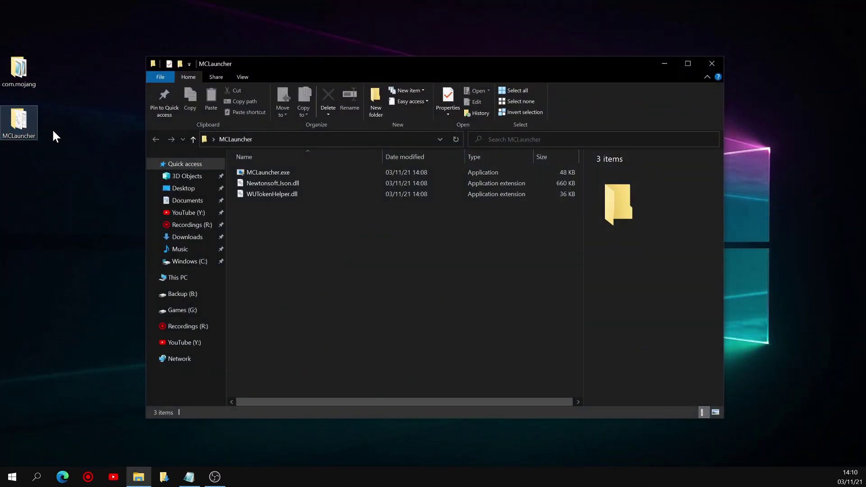
double_click(270, 174)
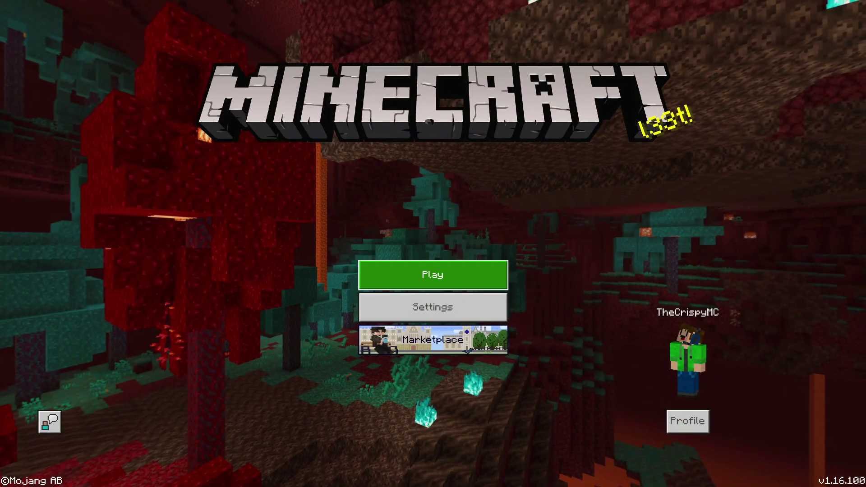
Step: Try to join the joinable friend's world in Minecraft v1.16.100 and dismiss the connection message
key(Return)
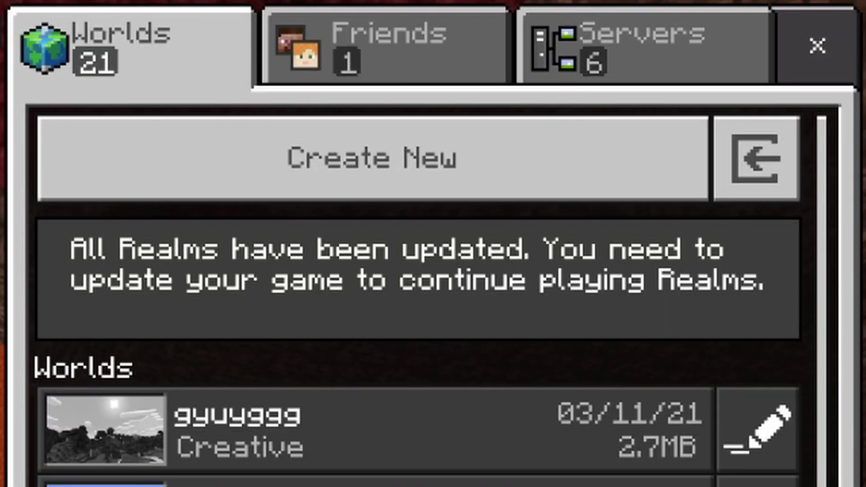
key(Up)
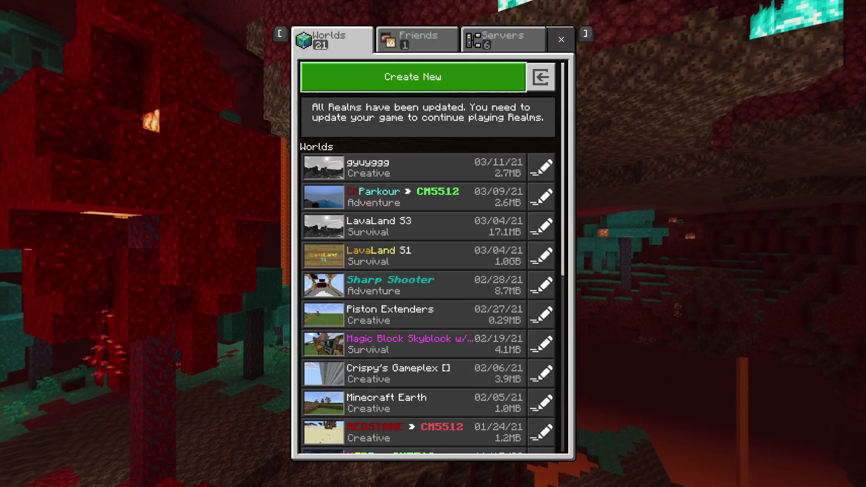
key(bracketright)
key(Down)
key(Down)
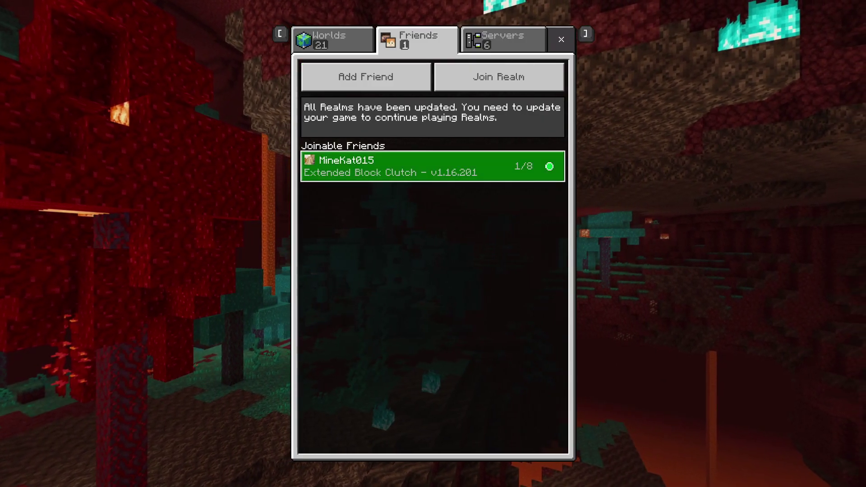
key(Return)
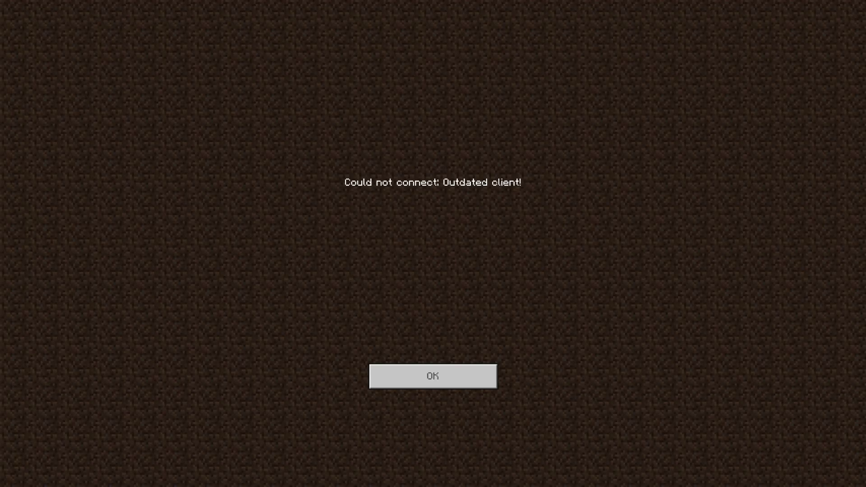
key(Down)
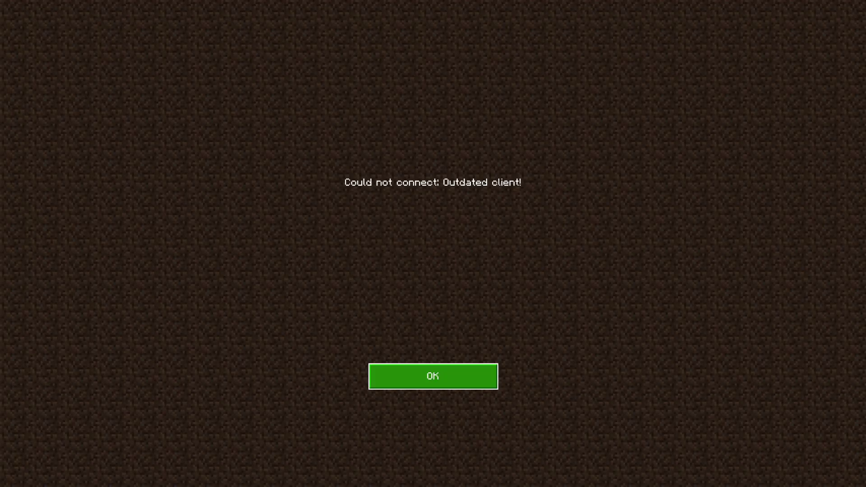
key(Return)
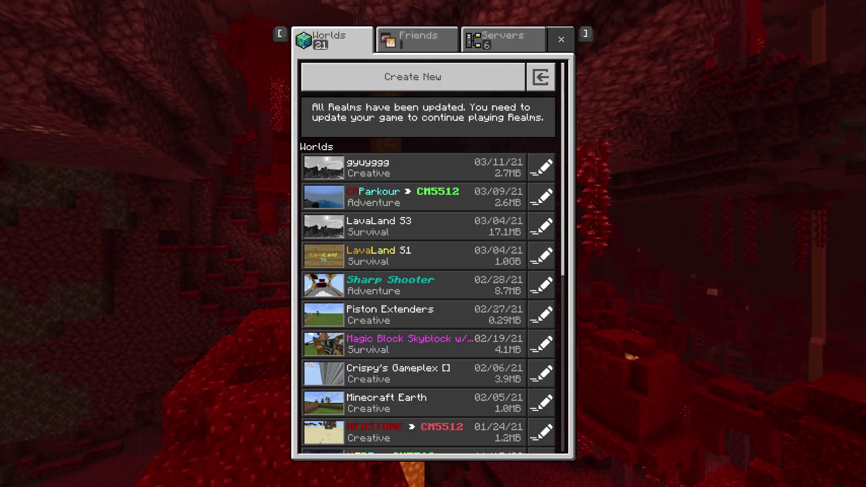
Step: Try to load the Parkour adventure world from the Worlds list and dismiss the message
key(Down)
key(Down)
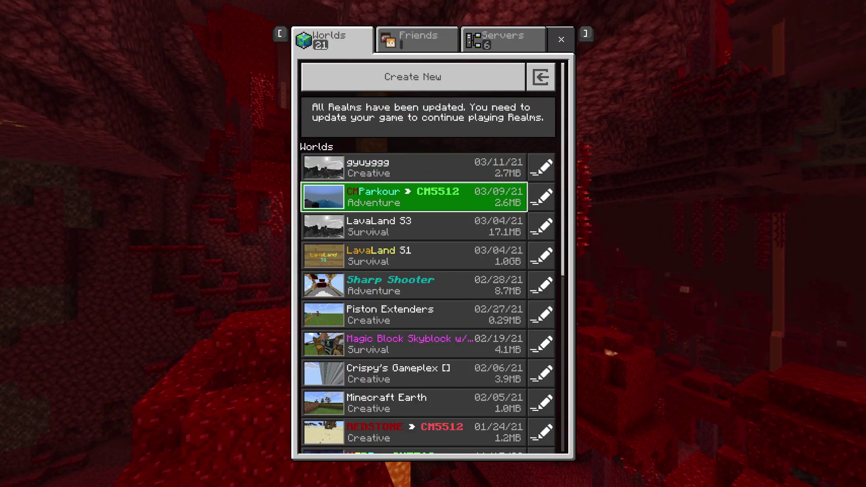
key(Return)
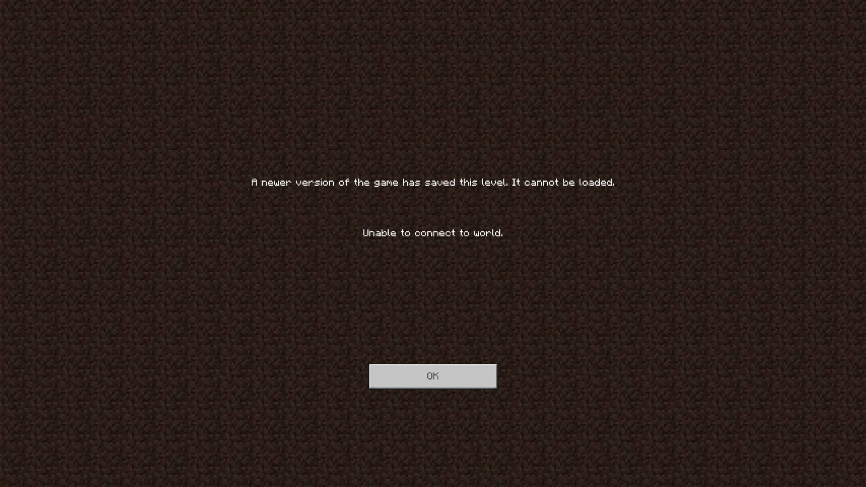
key(Down)
key(Return)
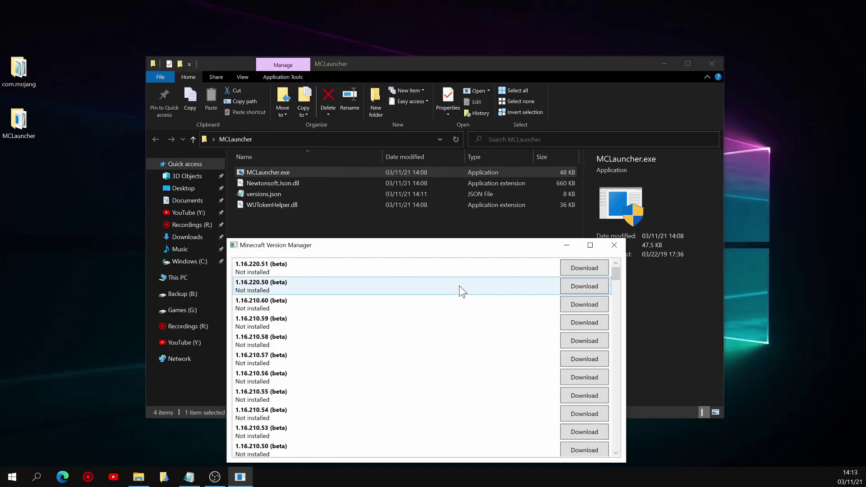
Step: Download version 1.16.100.4 in the Minecraft Version Manager, also start the 1.16.100.54 (beta) download, and close the manager once 1.16.100.4 is installed
scroll(477, 351, down, 3)
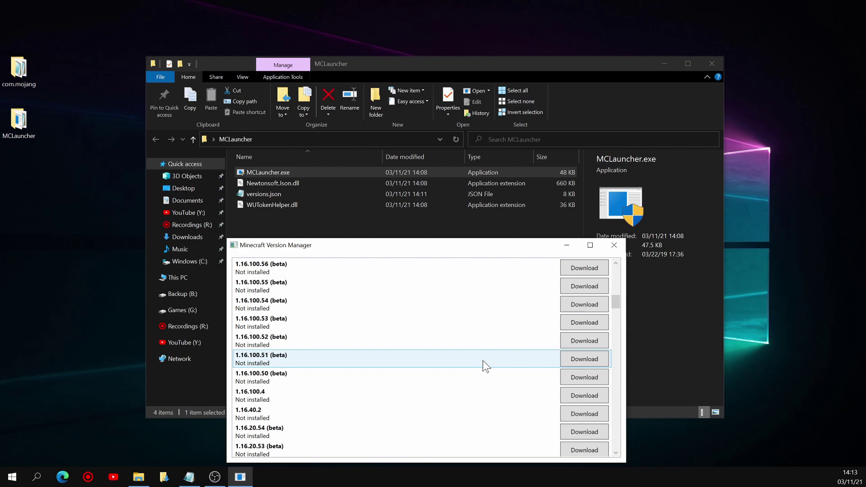
click(588, 399)
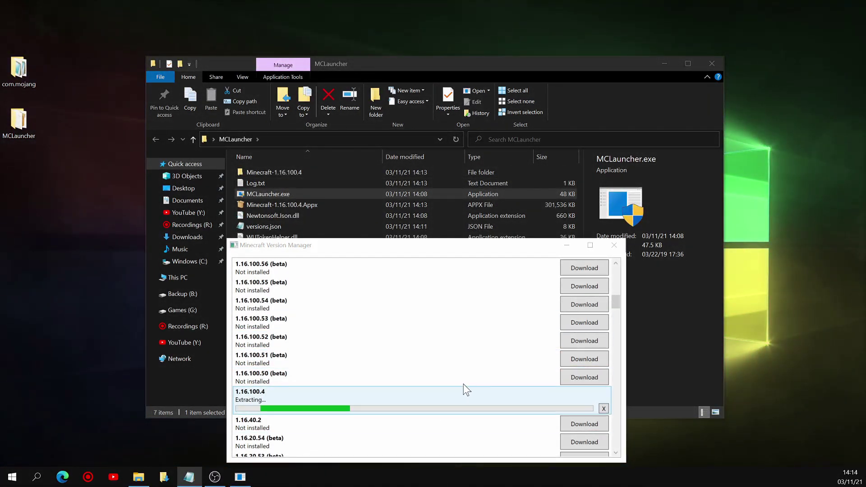
click(586, 305)
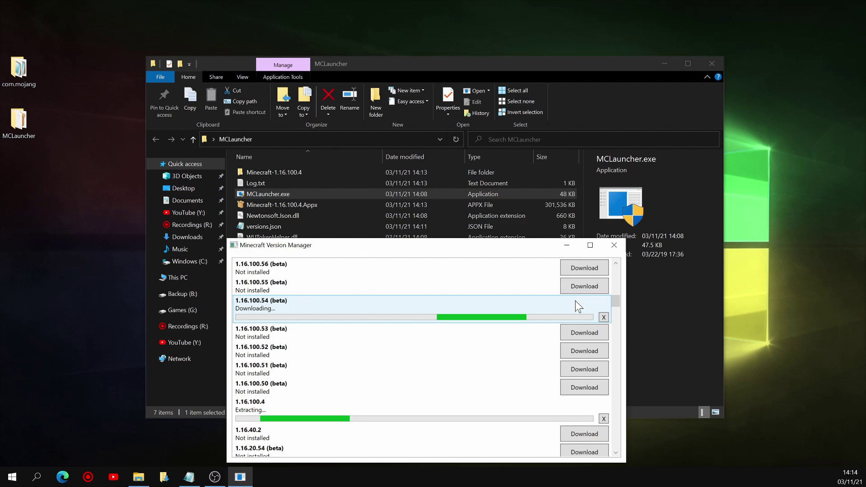
scroll(575, 300, down, 20)
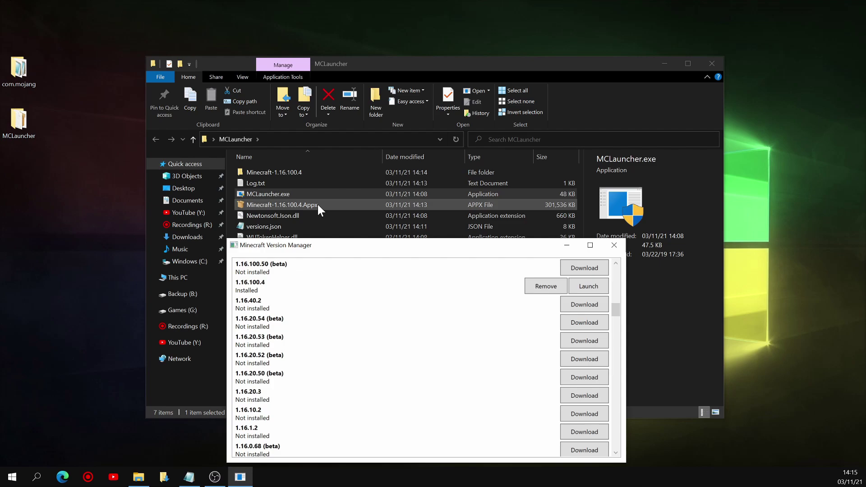
click(612, 249)
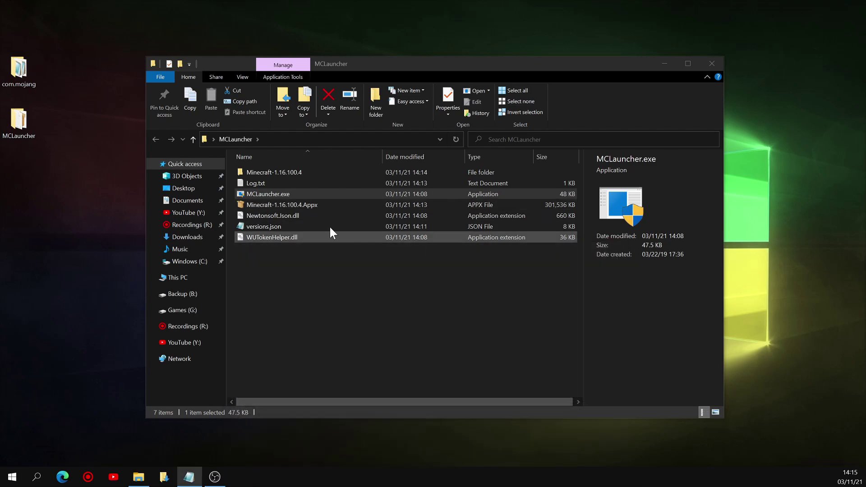
Step: Reinstall Minecraft for Windows 10 from Minecraft-1.16.100.4.Appx, and close the installer and the MCLauncher folder
click(277, 204)
double_click(277, 205)
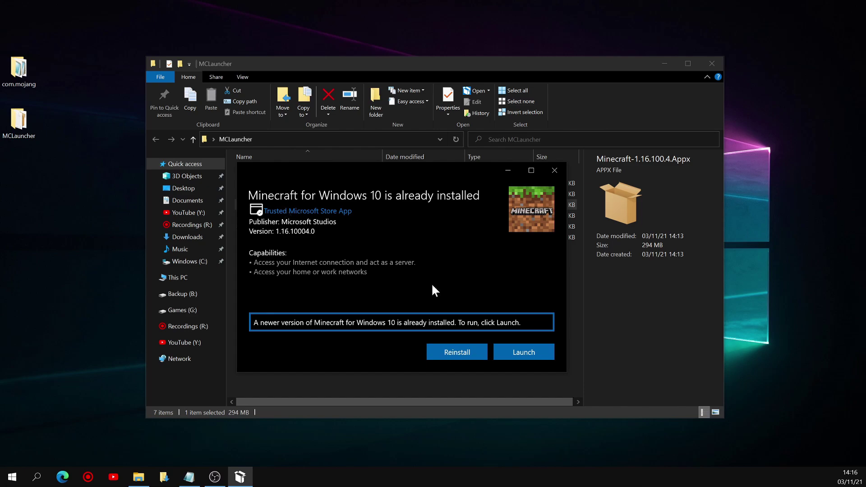
click(461, 352)
click(366, 294)
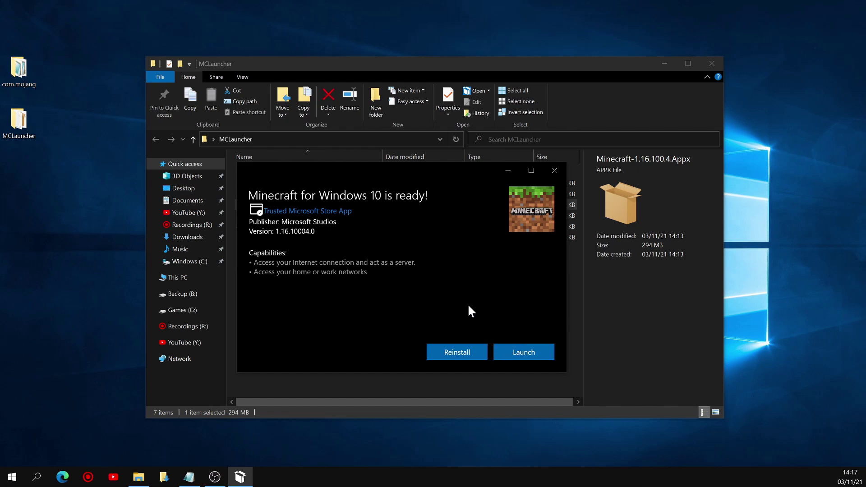
click(554, 172)
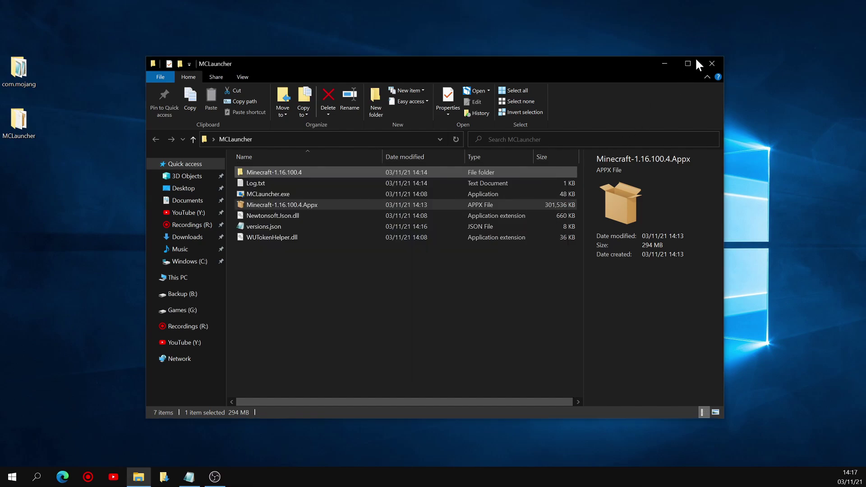
click(710, 63)
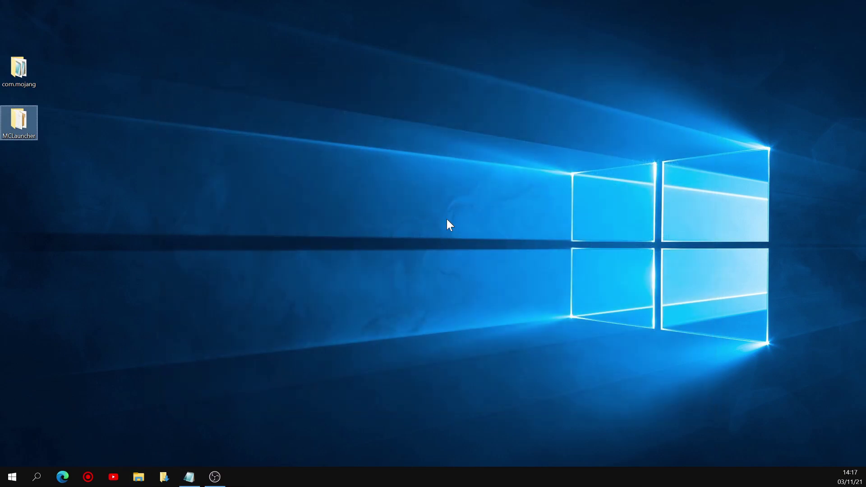
Step: Open the Minecraft UWP LocalState\games folder again and delete its com.mojang folder
key(super+r)
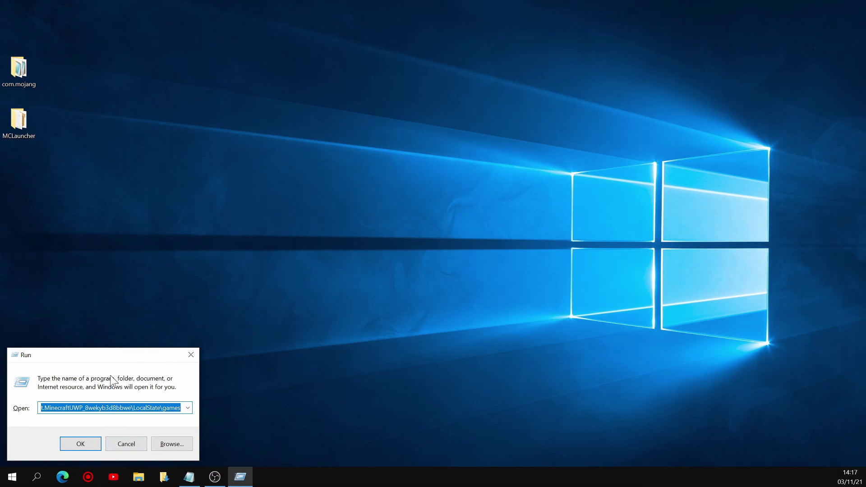
key(Return)
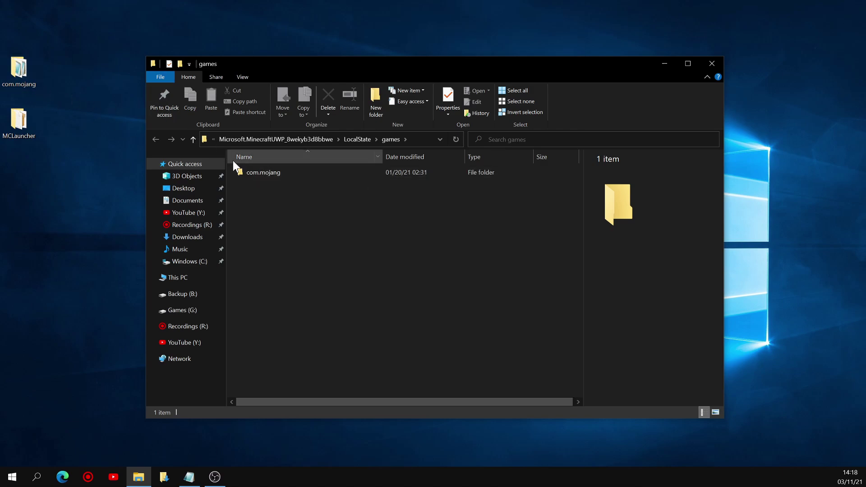
right_click(245, 171)
click(262, 338)
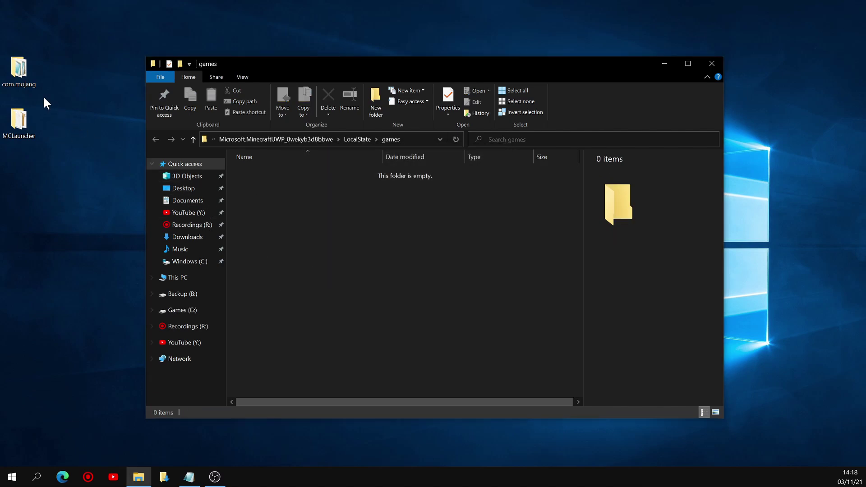
Step: Move the com.mojang backup from the desktop into the emptied games folder, close the folder window and launch Minecraft
drag(15, 71, 286, 210)
click(295, 212)
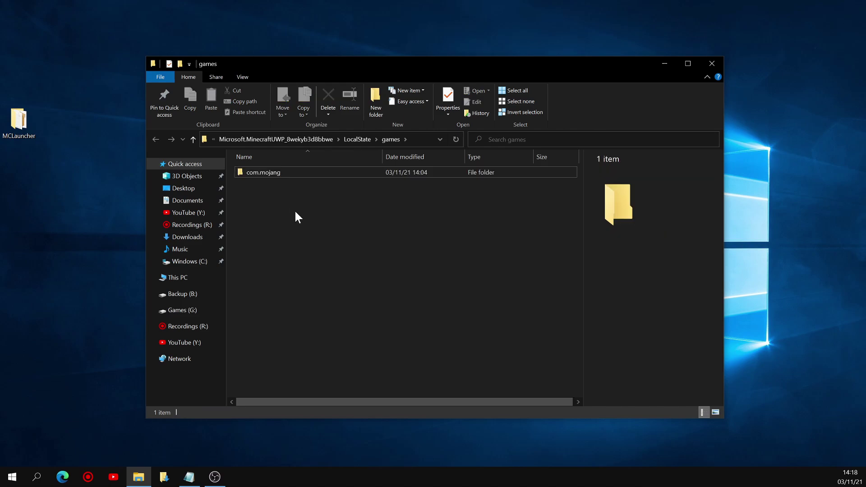
click(712, 63)
click(12, 476)
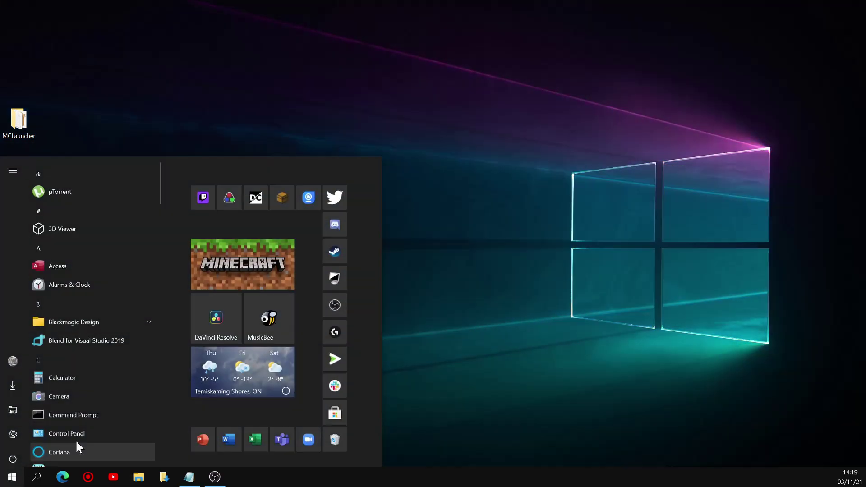
click(213, 268)
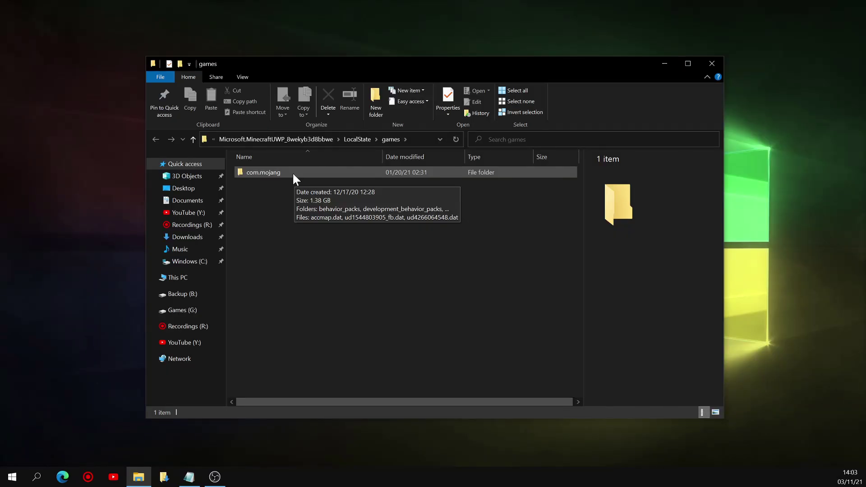
Step: Copy the com.mojang folder from the games folder to the desktop as a backup
click(289, 174)
right_click(286, 172)
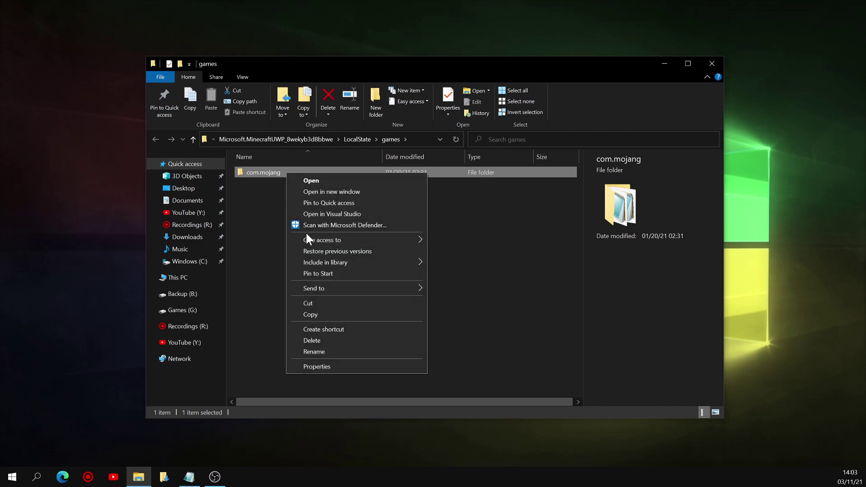
click(321, 314)
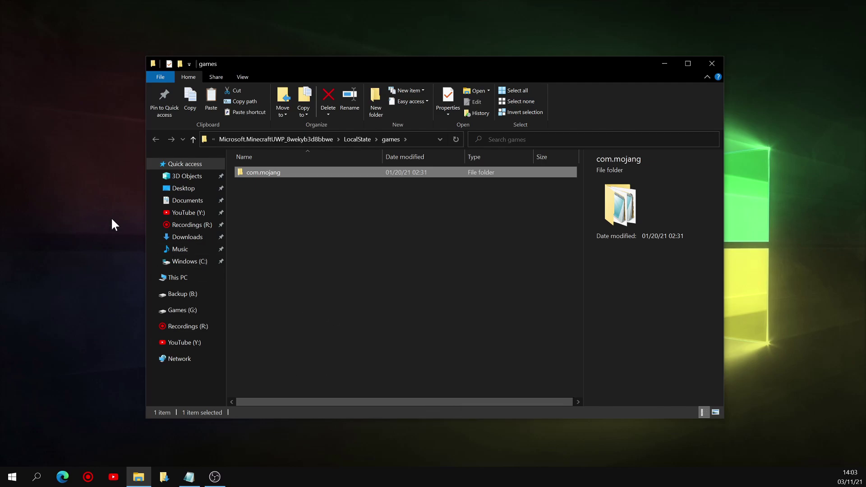
right_click(56, 90)
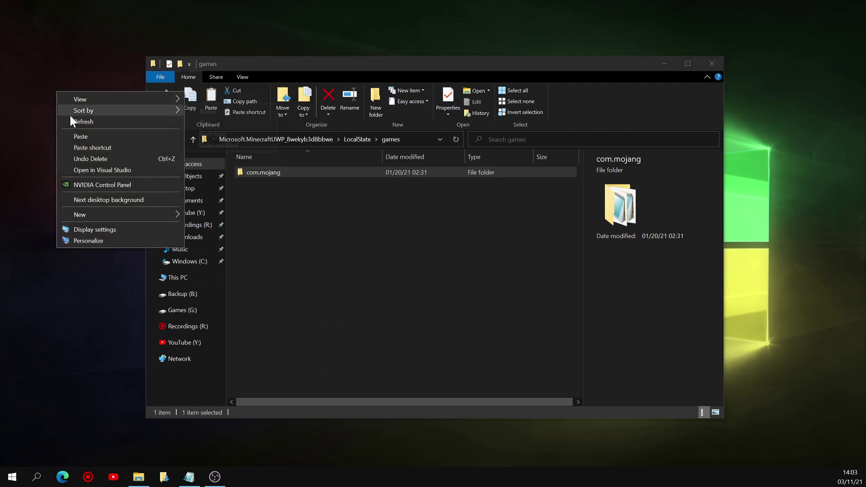
click(83, 136)
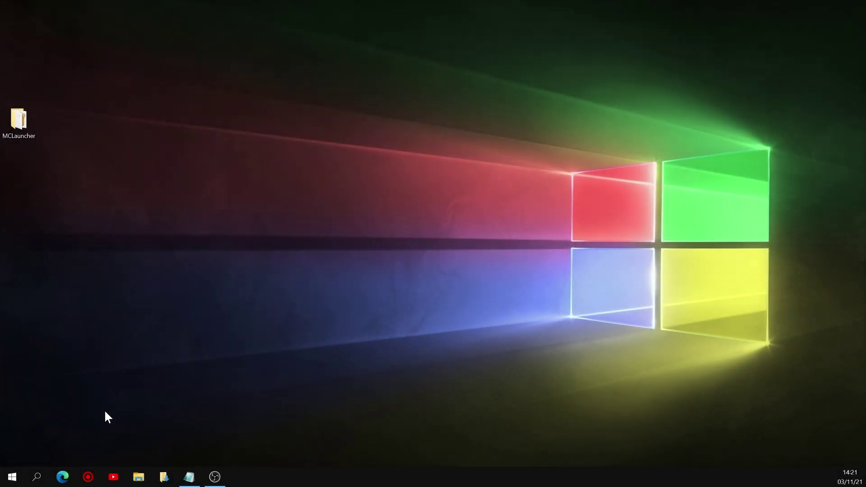
Step: Find the Xbox Insider app in the Microsoft Store by searching for "xbox insider" and install it
click(13, 477)
click(331, 406)
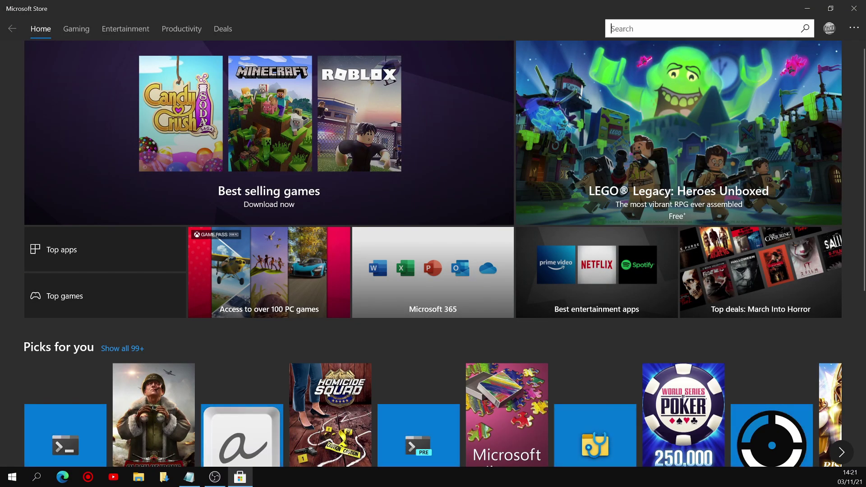
text(xbox insider)
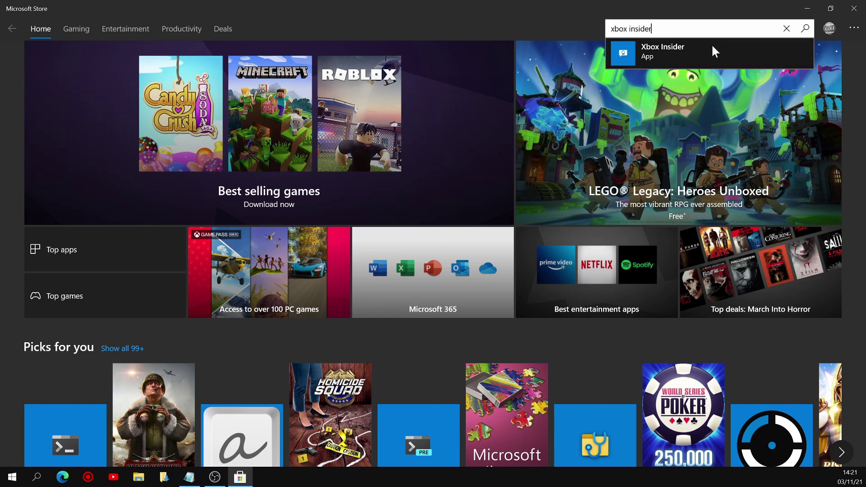
click(704, 47)
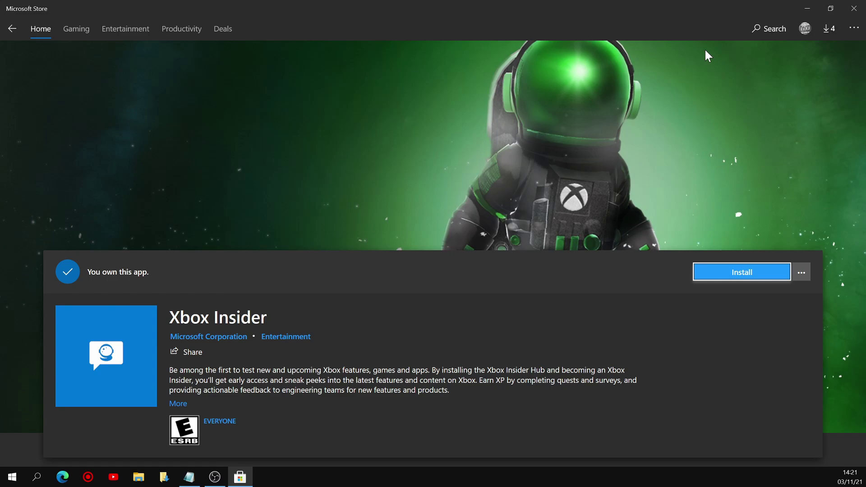
click(736, 273)
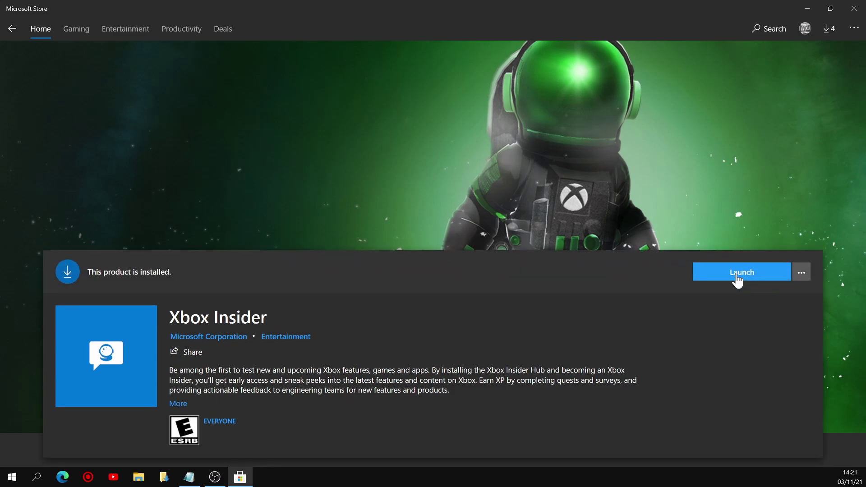
Step: Launch Xbox Insider, close the Microsoft Store and maximize the Xbox Insider window
click(737, 276)
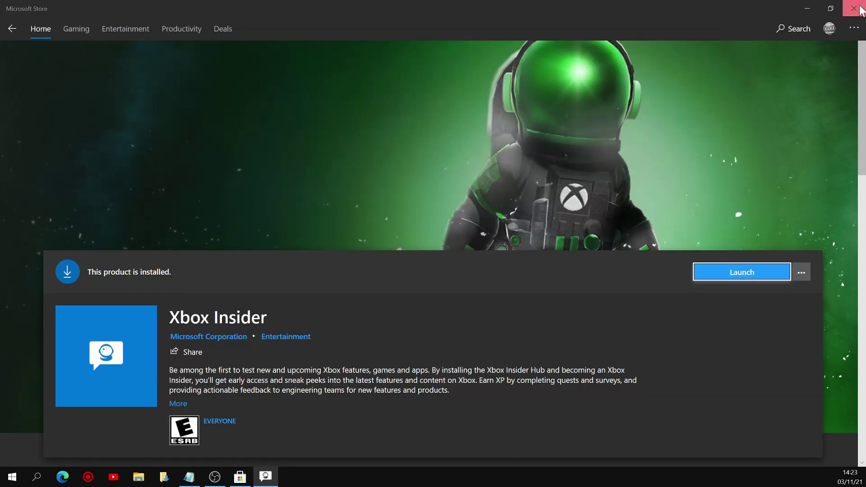
click(857, 8)
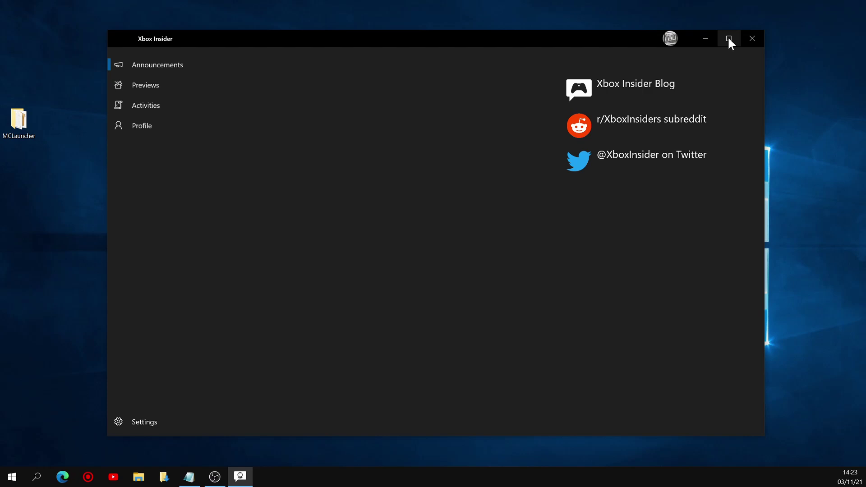
click(728, 38)
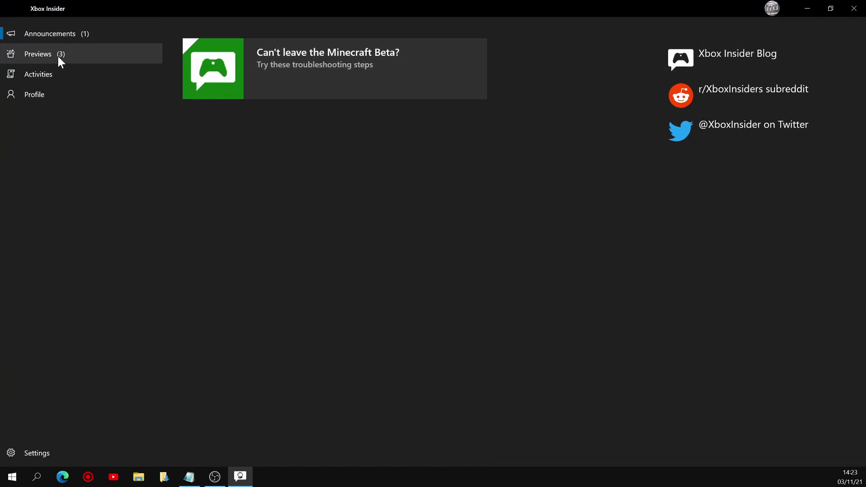
Step: Join the Minecraft for Windows 10 beta from the available previews and accept its participation notes
click(58, 57)
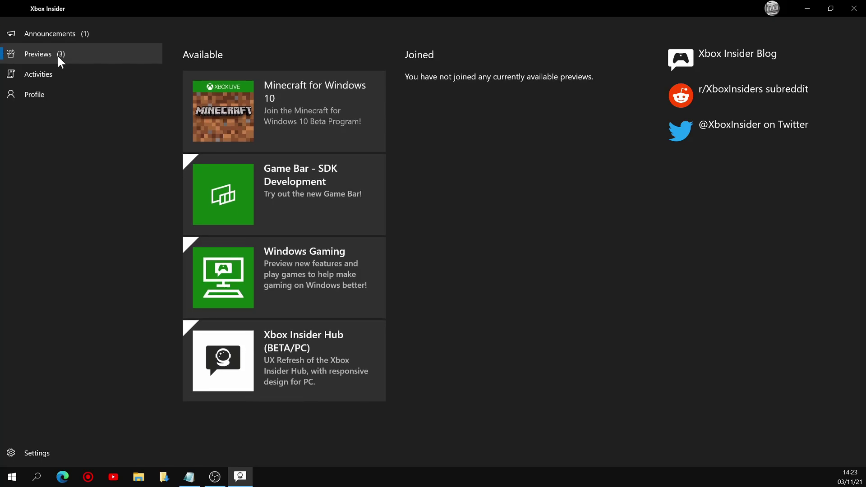
click(252, 113)
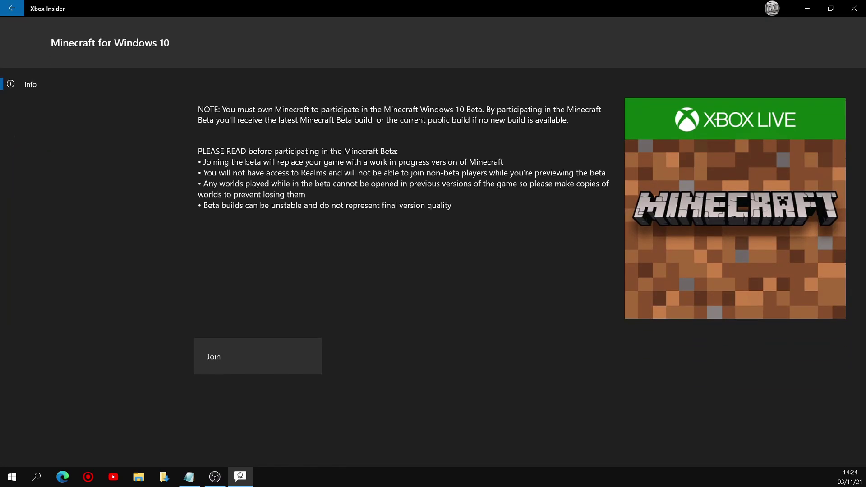
click(273, 361)
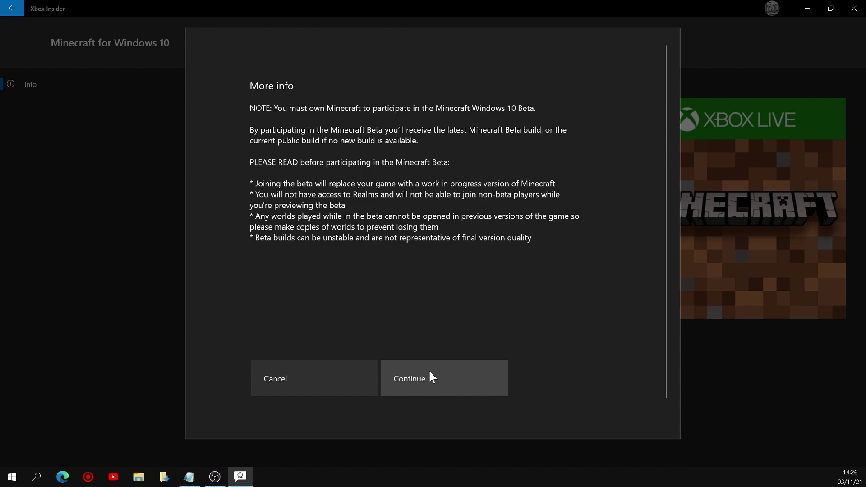
click(430, 374)
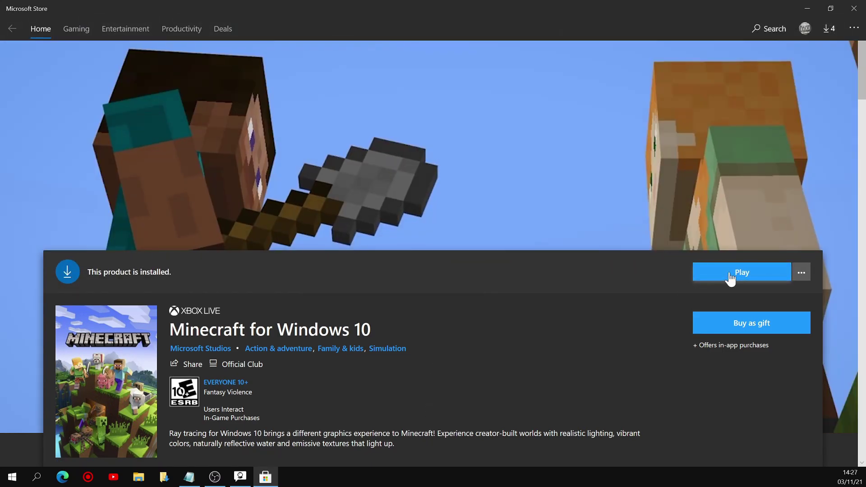
Step: Launch Minecraft for Windows 10 from its Microsoft Store page and continue past the 1.16.220.51 beta welcome message
click(729, 273)
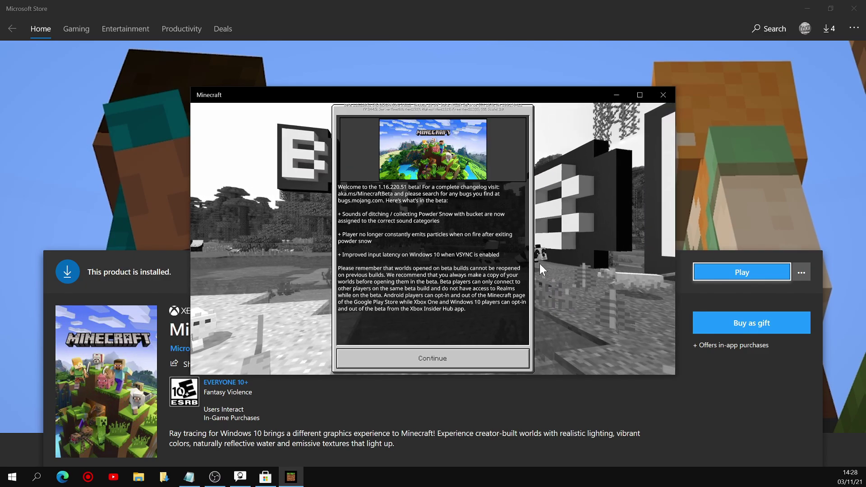
click(456, 360)
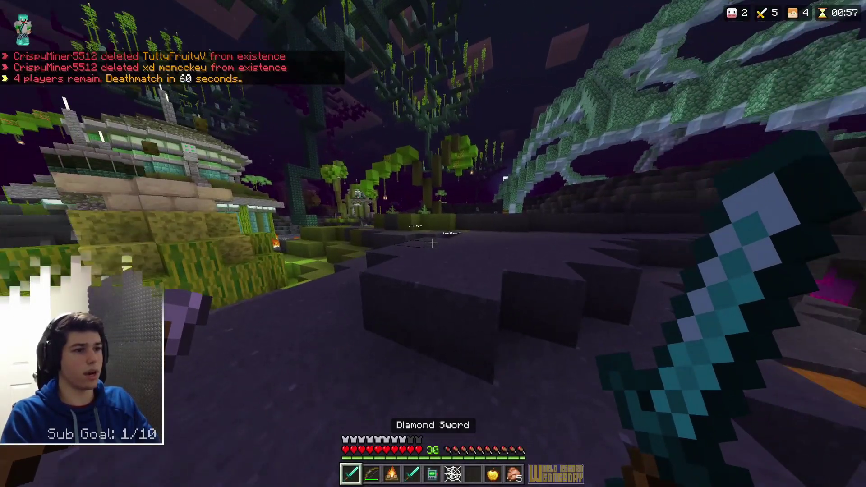
key(w)
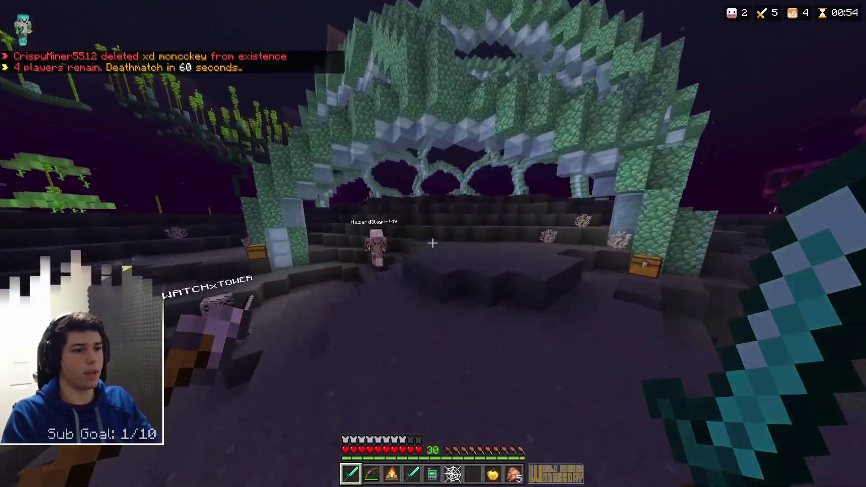
click(432, 243)
click(433, 243)
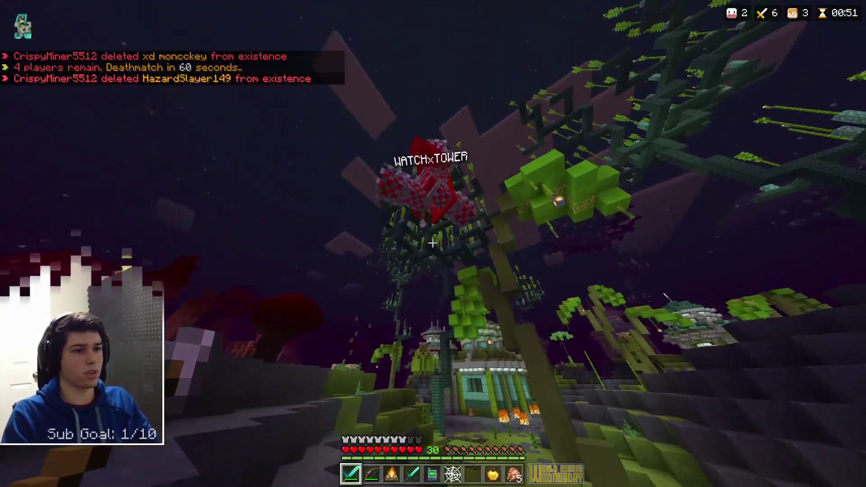
click(432, 243)
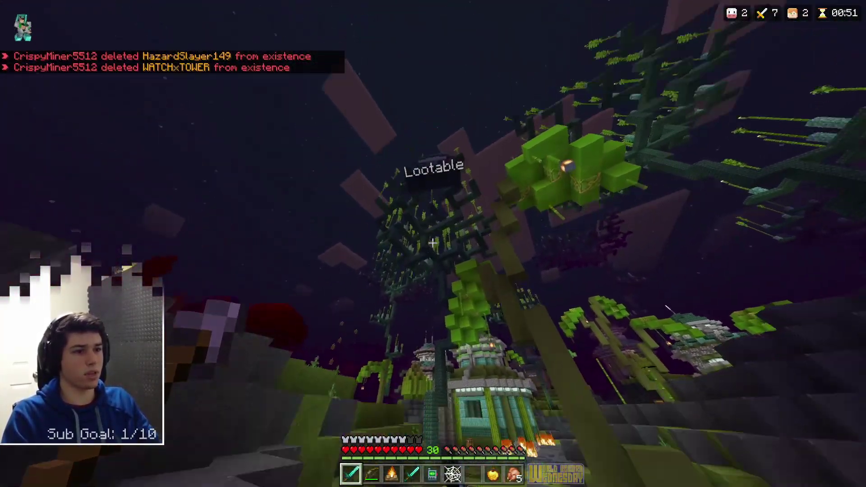
scroll(432, 243, down, 4)
right_click(433, 243)
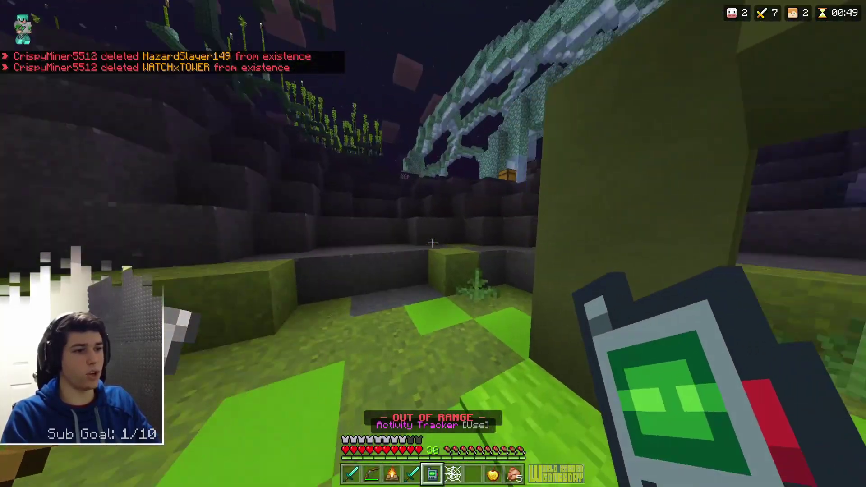
key(w)
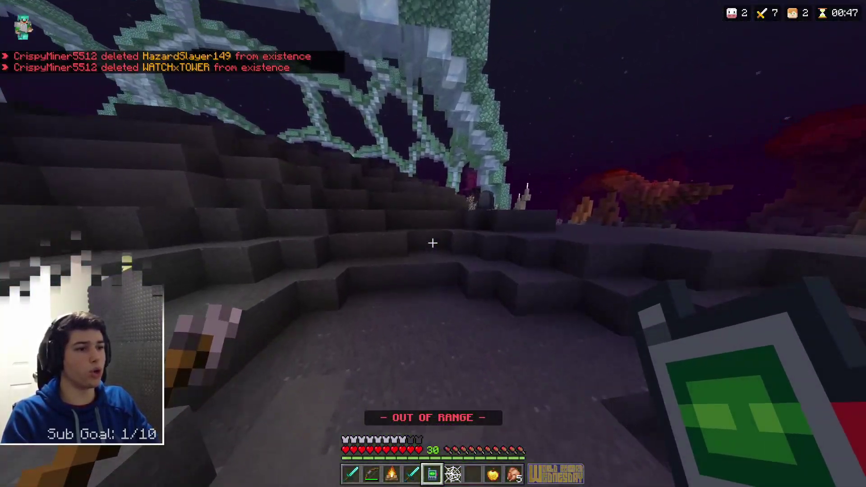
key(w)
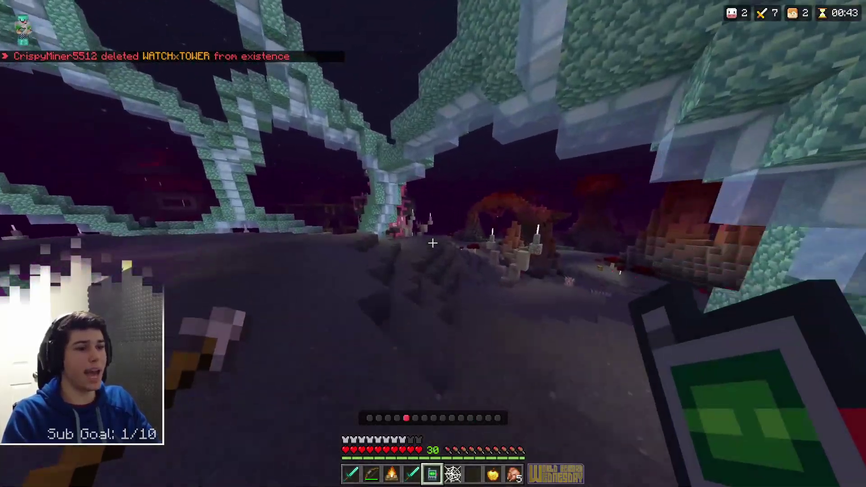
key(w)
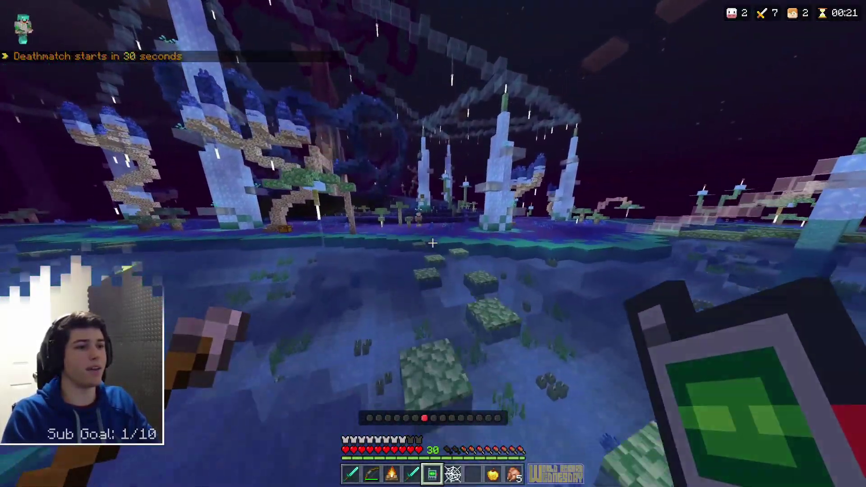
key(w)
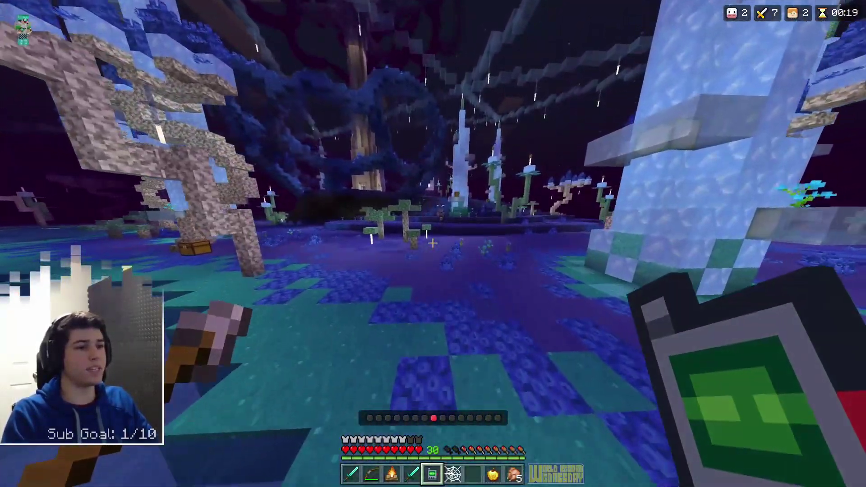
key(w)
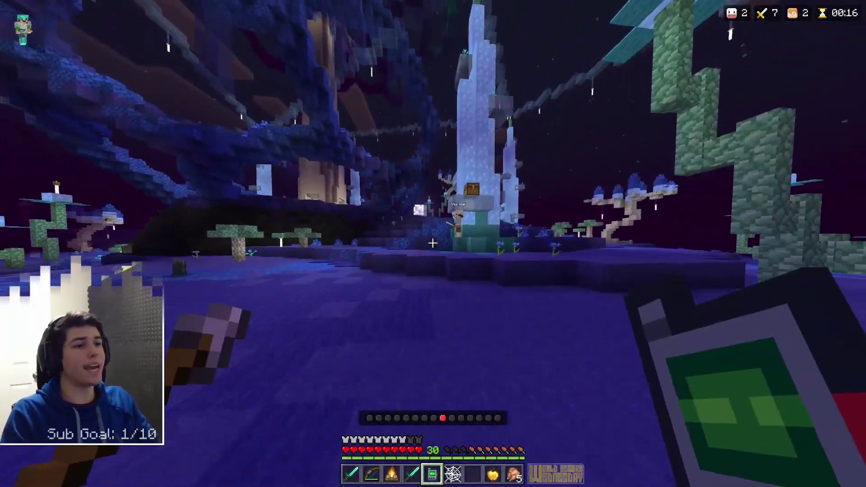
key(1)
click(432, 243)
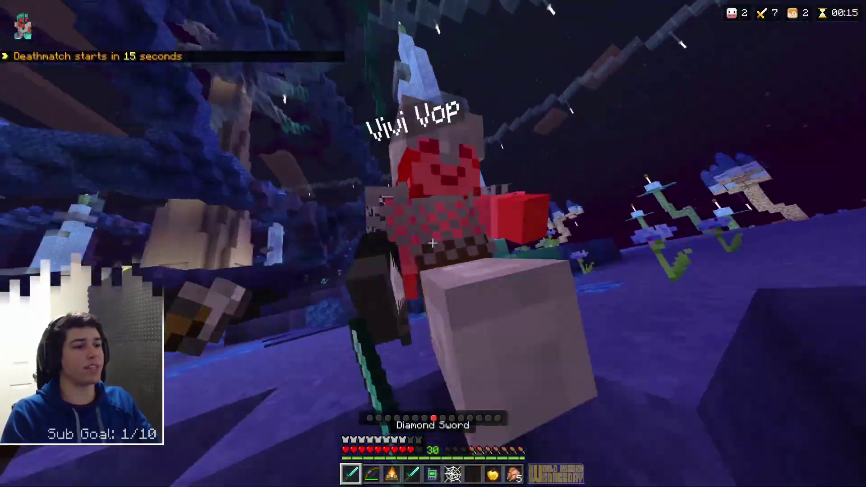
click(433, 243)
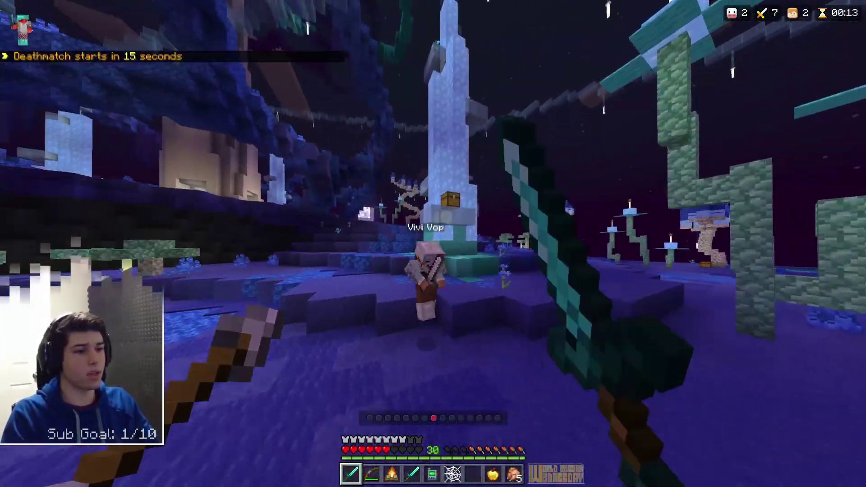
click(433, 243)
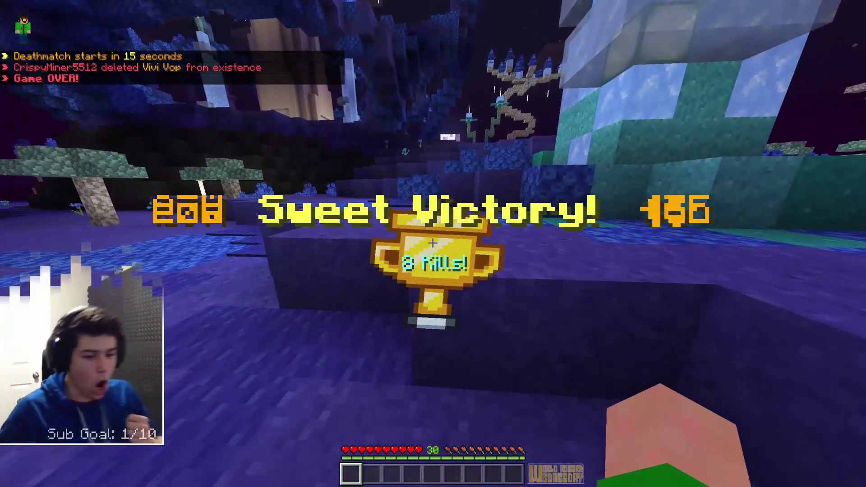